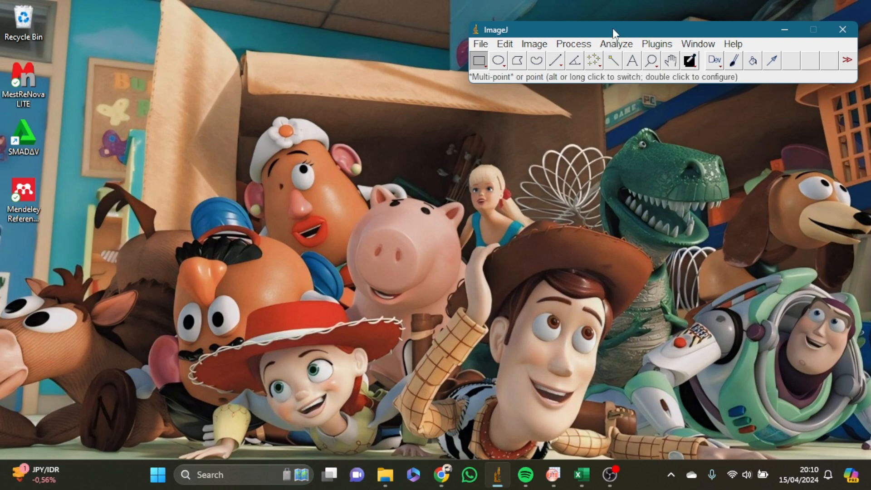
Open the 2a image from the Downloads folder and place its window clear of the ImageJ main window
drag(612, 29, 602, 41)
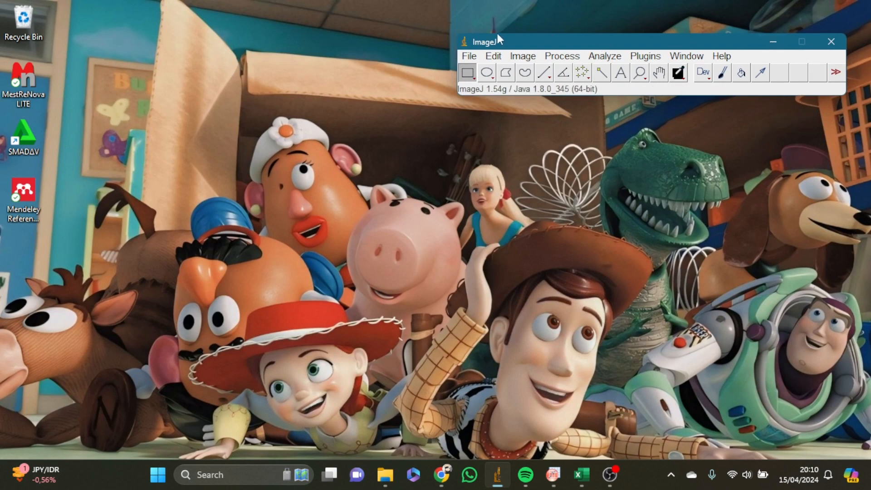
click(474, 57)
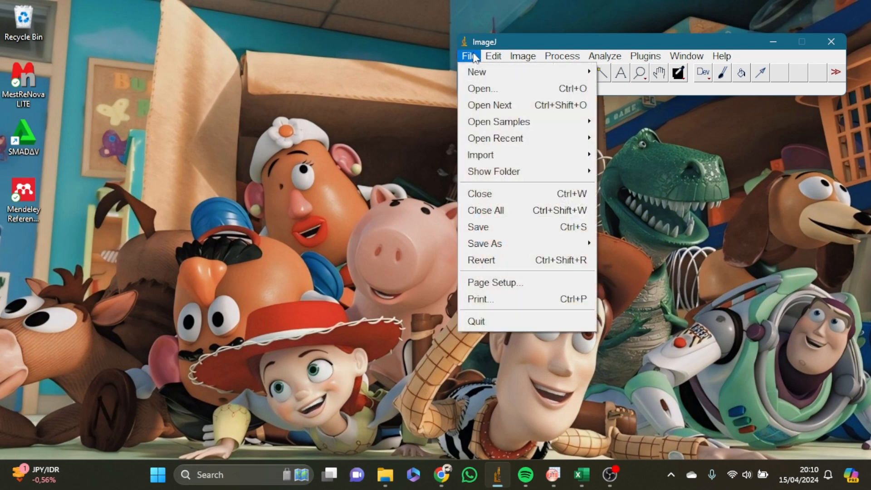
click(493, 86)
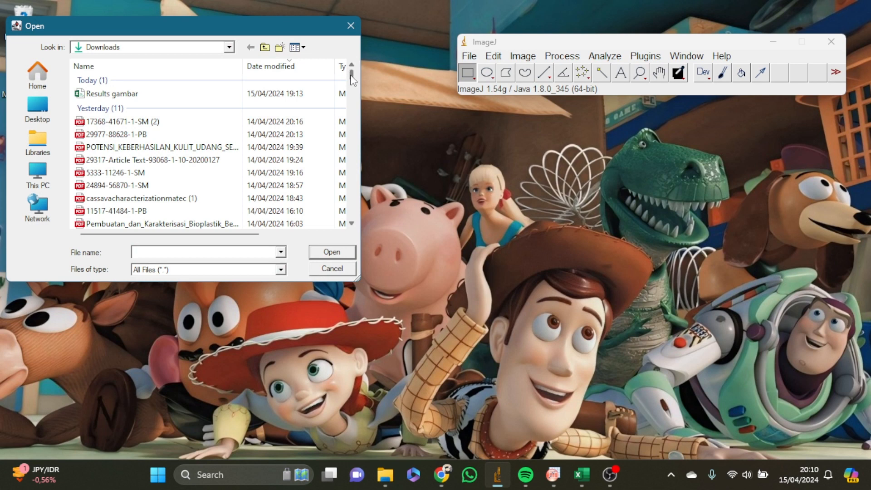
drag(352, 79, 354, 87)
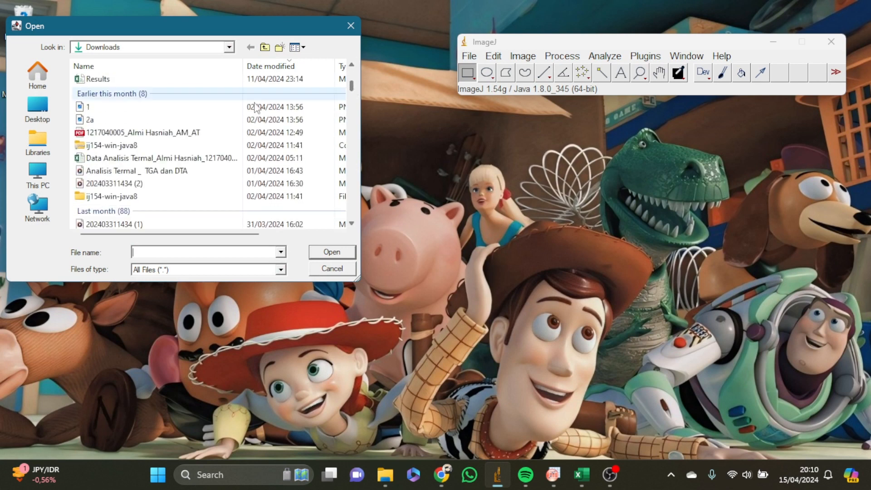
click(196, 121)
click(339, 248)
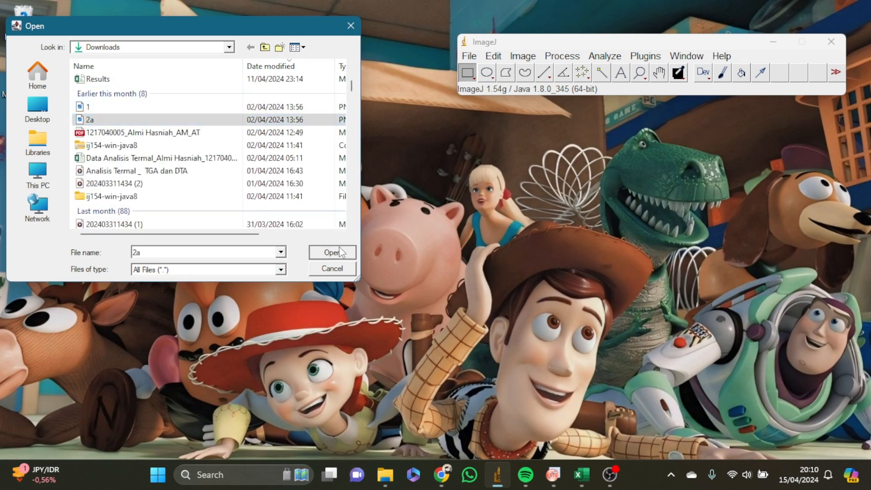
drag(706, 116, 333, 109)
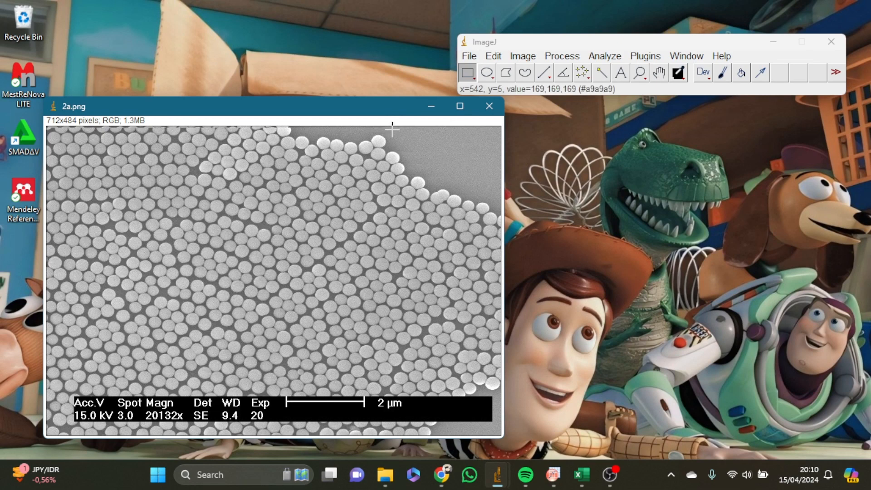
Convert the 2a.png image to 8-bit
click(530, 59)
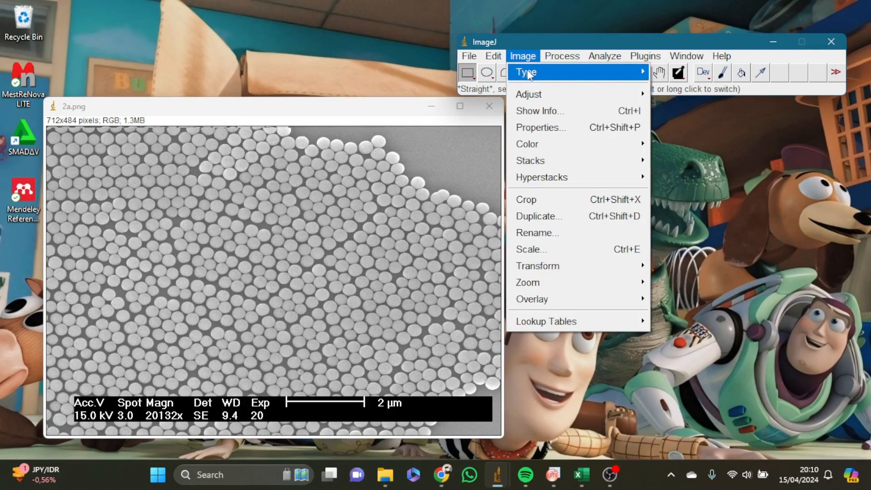
mouse_move(535, 72)
click(664, 73)
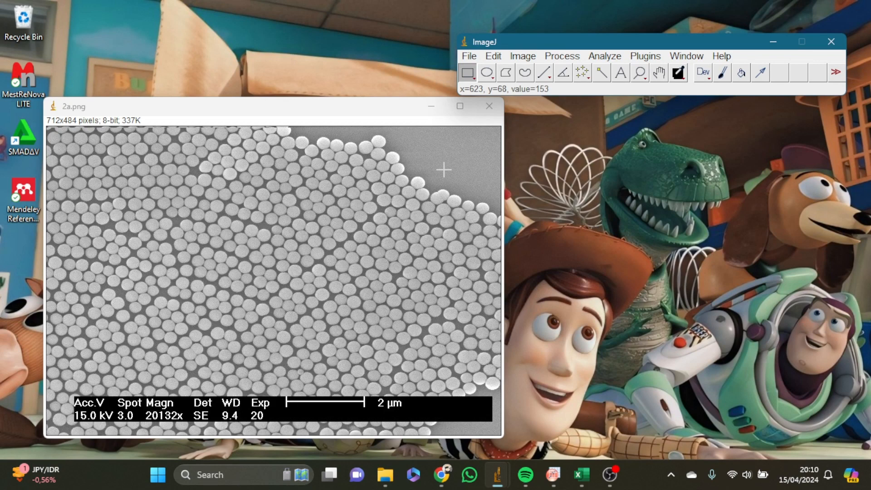
Remove any existing scale calibration from the 2a.png image
click(595, 55)
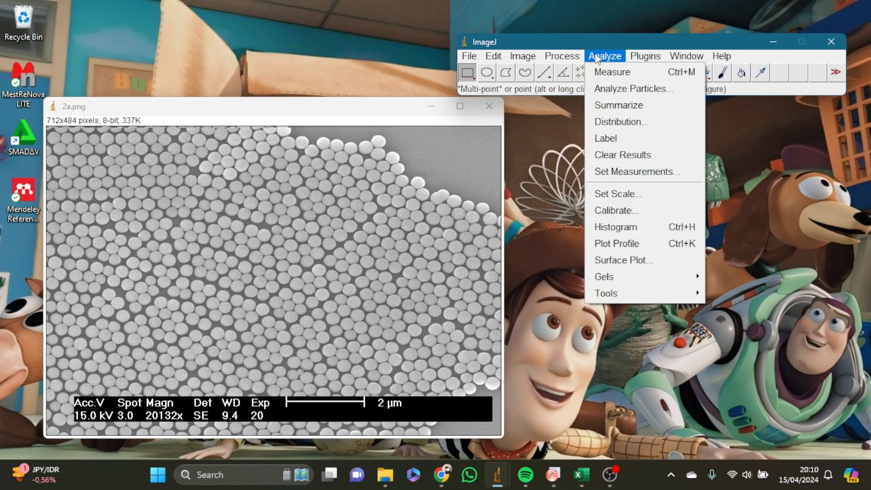
click(635, 193)
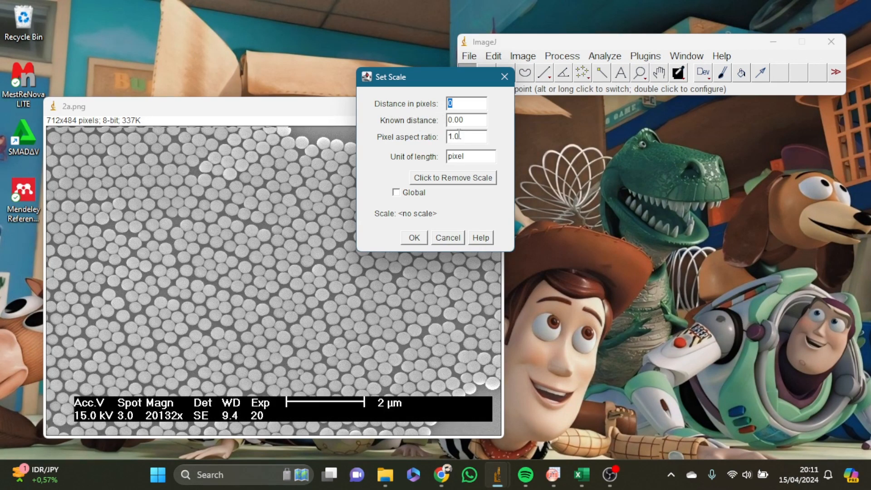
click(469, 181)
click(414, 238)
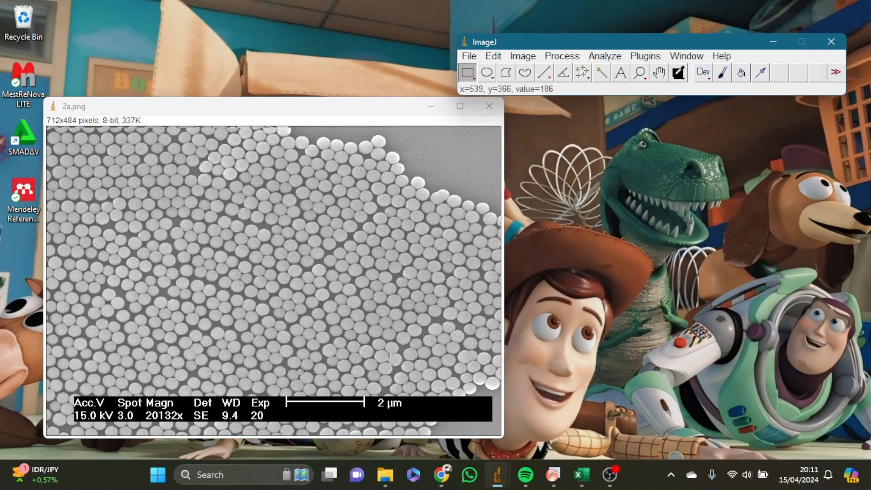
Trace the 2 µm scale bar with a horizontal straight line about 124 pixels long, from one end mark to the other
scroll(346, 361, up, 3)
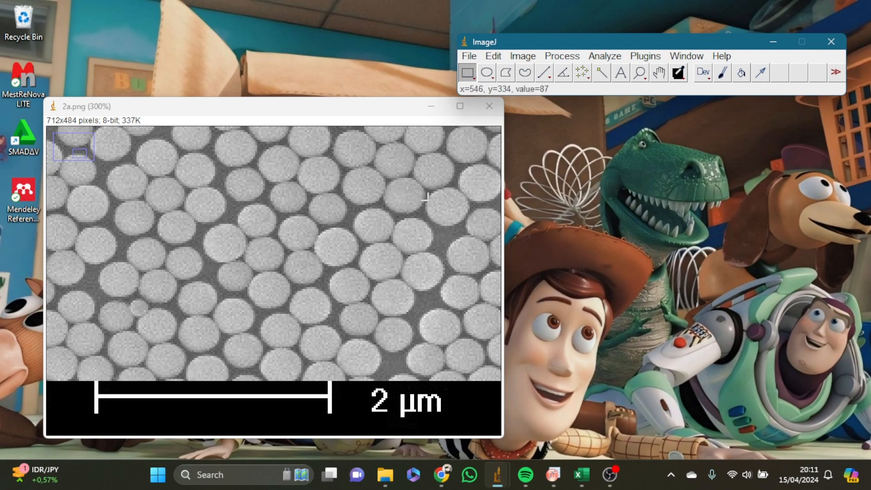
click(543, 74)
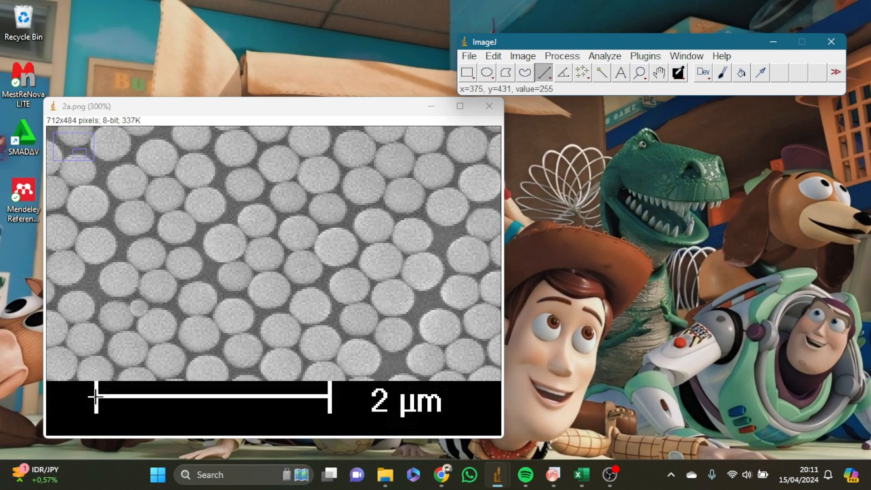
drag(95, 396, 332, 397)
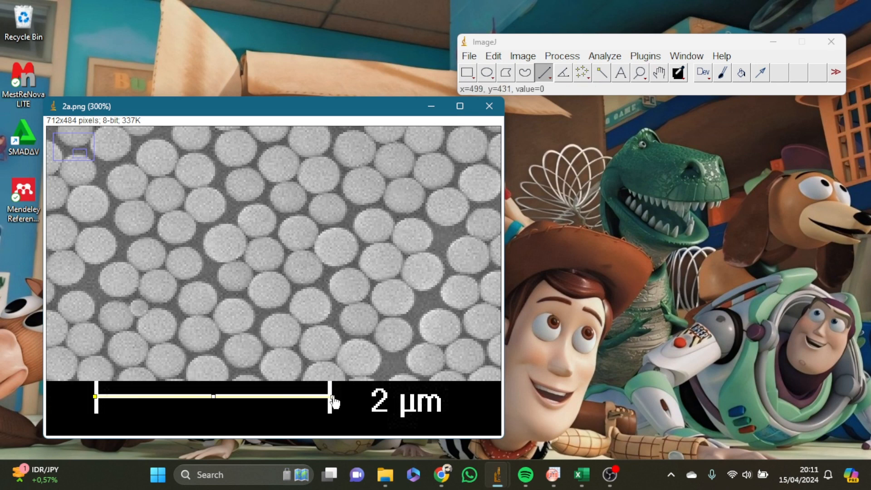
drag(333, 398, 333, 396)
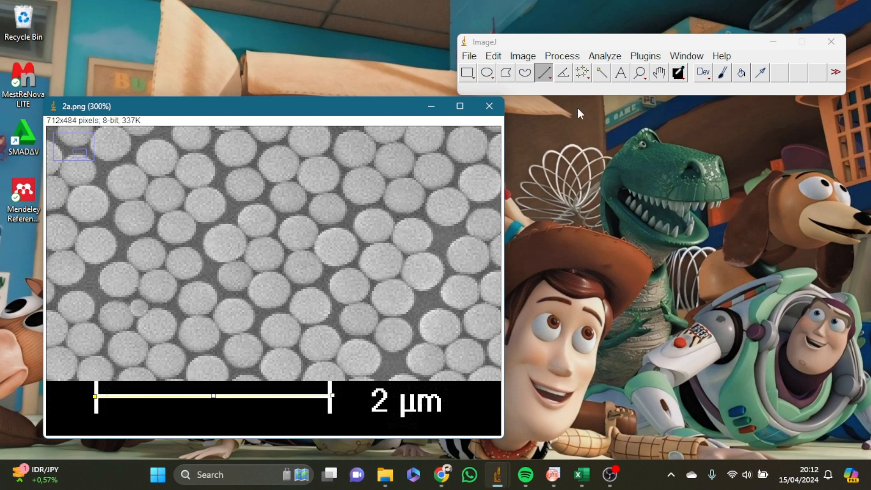
Set the image scale from the traced line, with a known distance of 2000 and nm as the unit of length
click(598, 57)
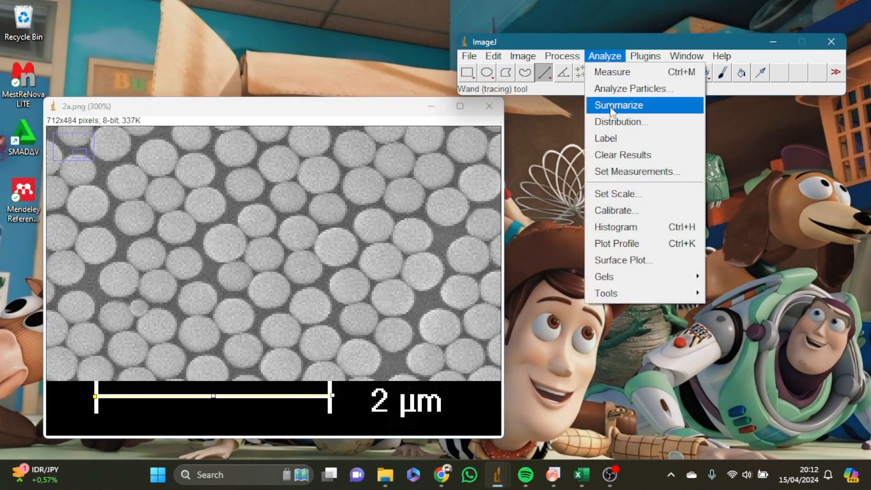
click(617, 193)
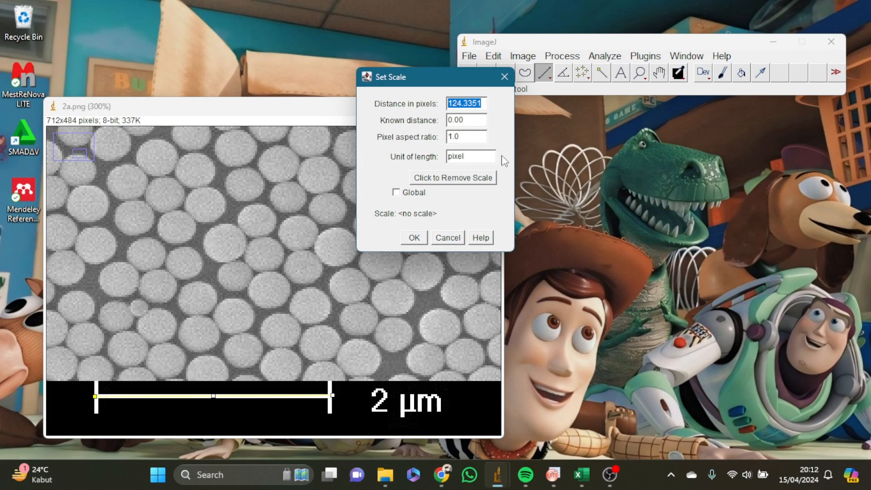
click(465, 123)
text(2000)
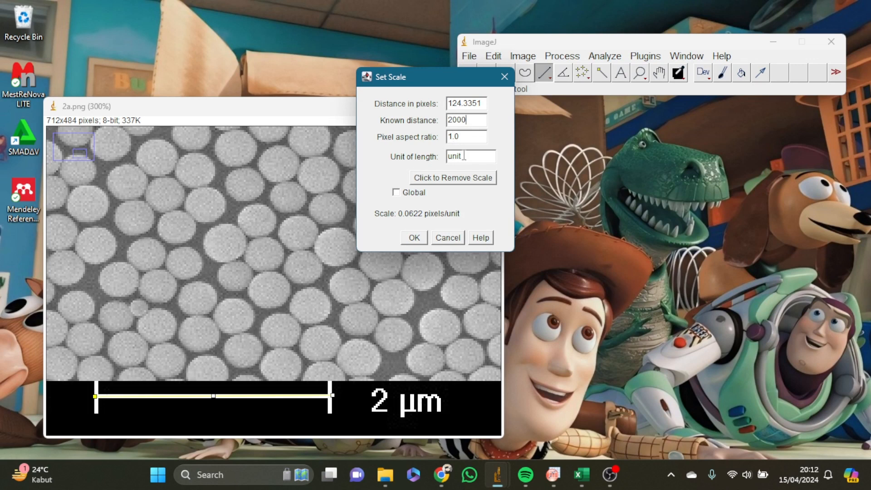
double_click(465, 157)
text(nm)
click(418, 240)
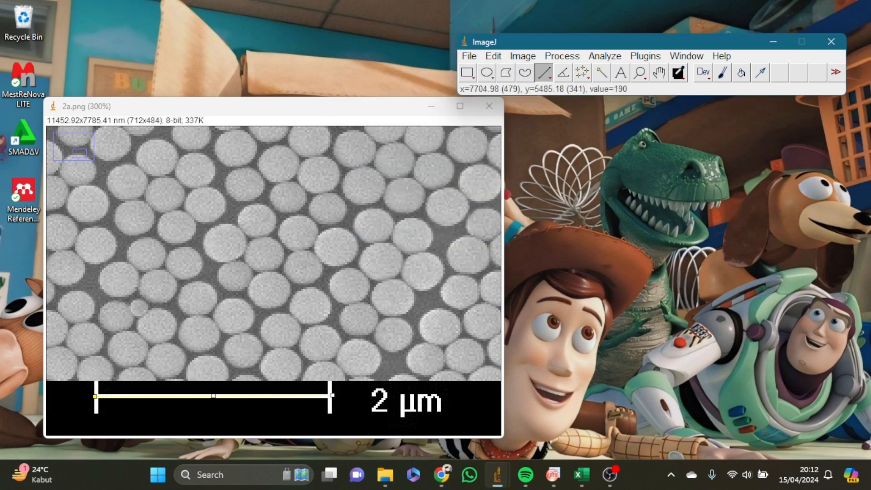
Select a full-width rectangle of about 712 × 287 pixels above the information bar and duplicate it as 2a-1.png
scroll(294, 225, down, 2)
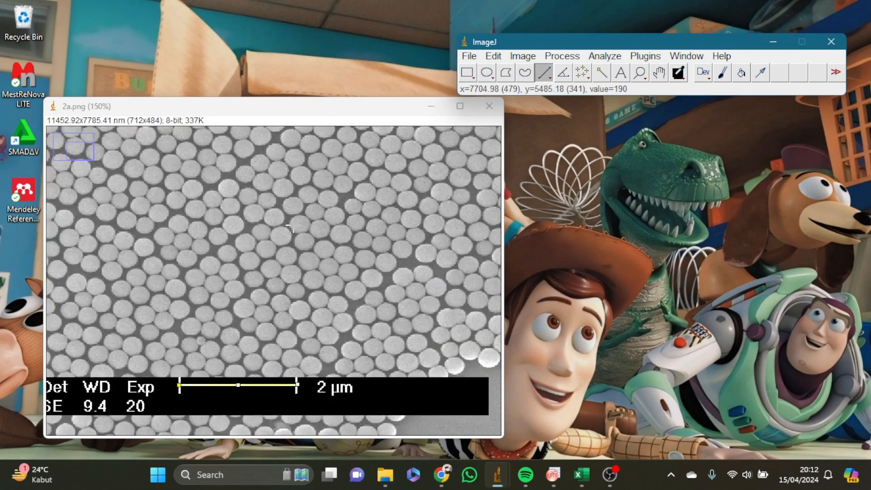
scroll(289, 226, down, 2)
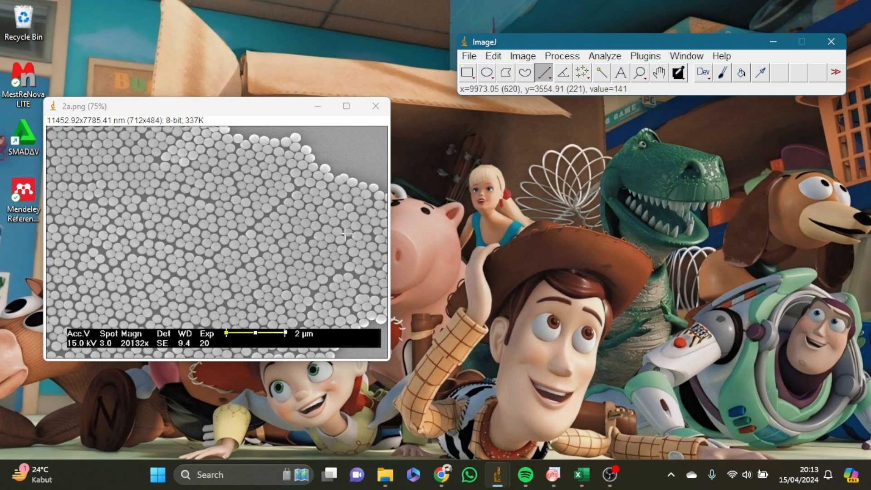
click(465, 76)
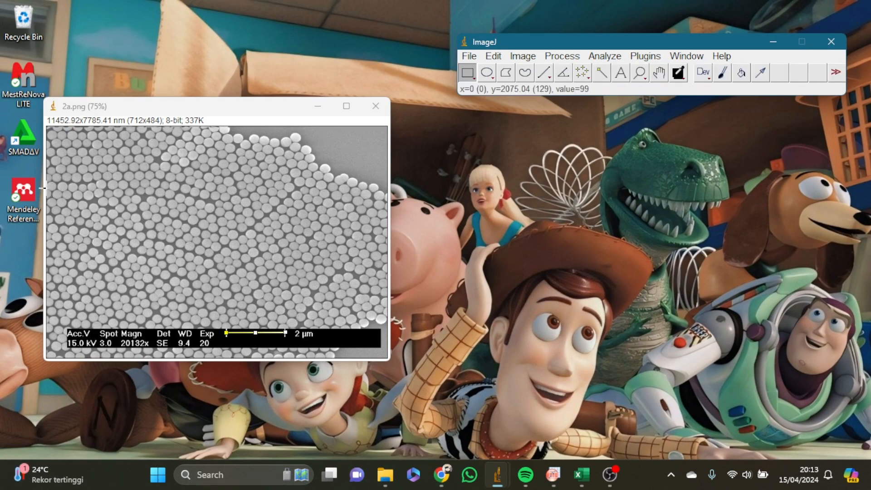
drag(45, 187, 389, 326)
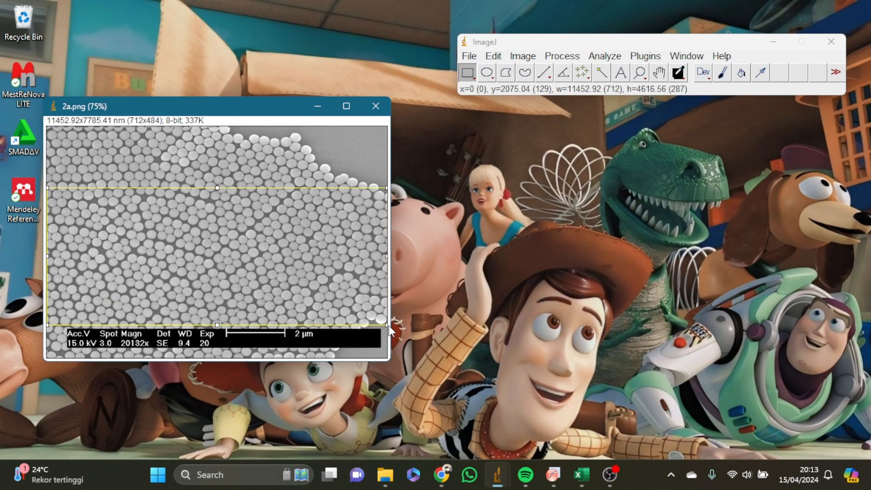
click(523, 56)
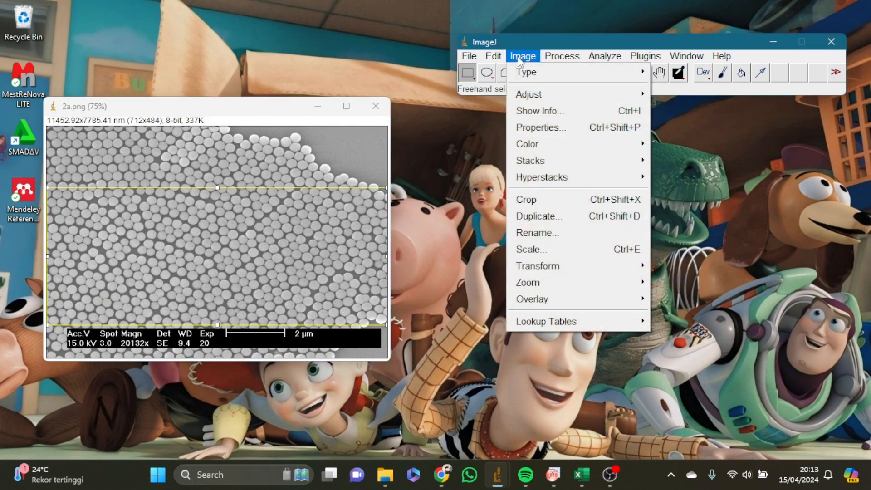
click(592, 217)
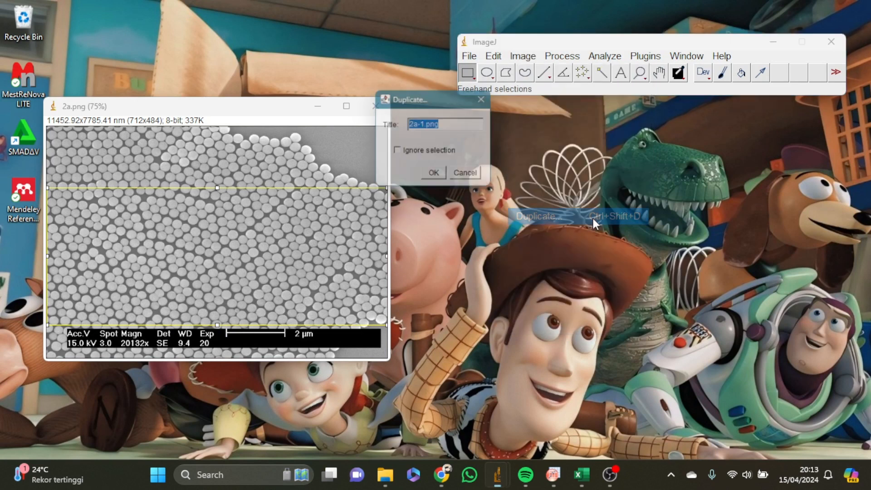
click(437, 176)
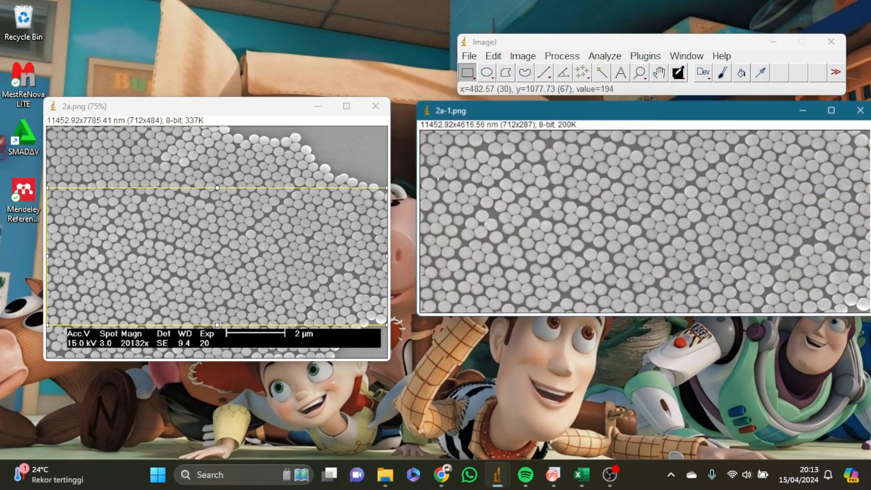
Rearrange the two image windows and narrow the 2a.png window so that it no longer overlaps 2a-1.png
drag(725, 116, 564, 162)
drag(287, 111, 341, 90)
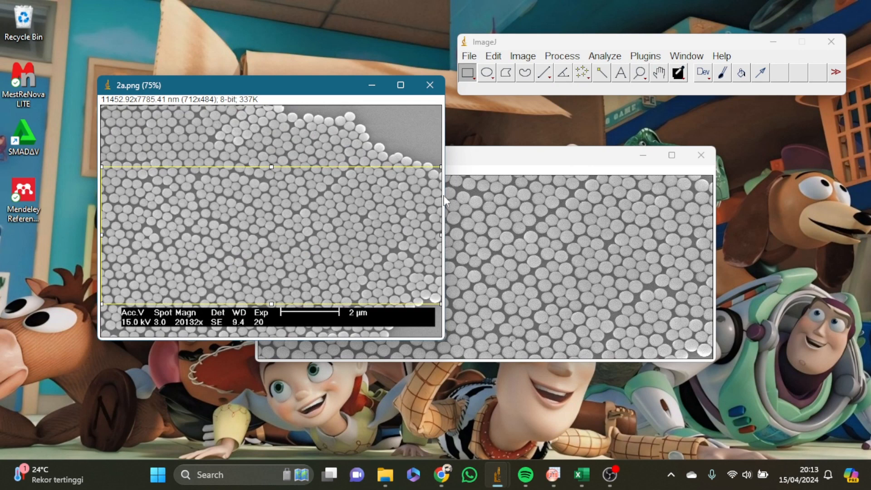
drag(445, 119, 301, 128)
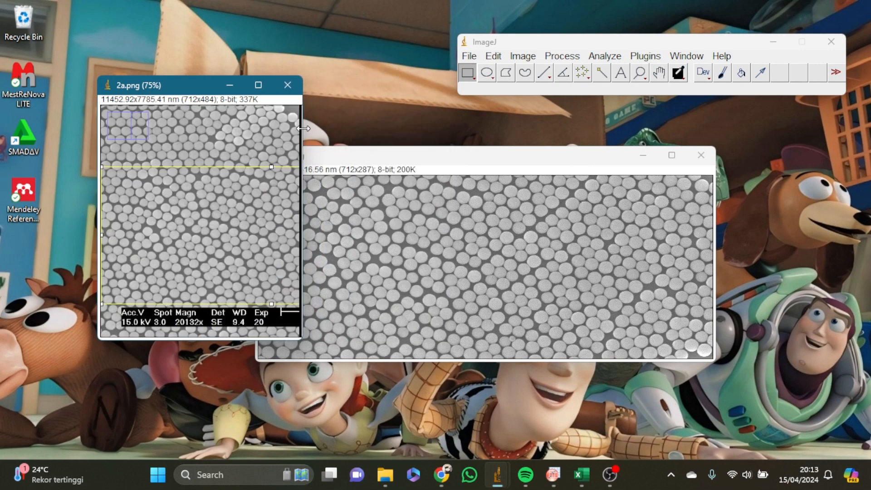
drag(193, 86, 123, 41)
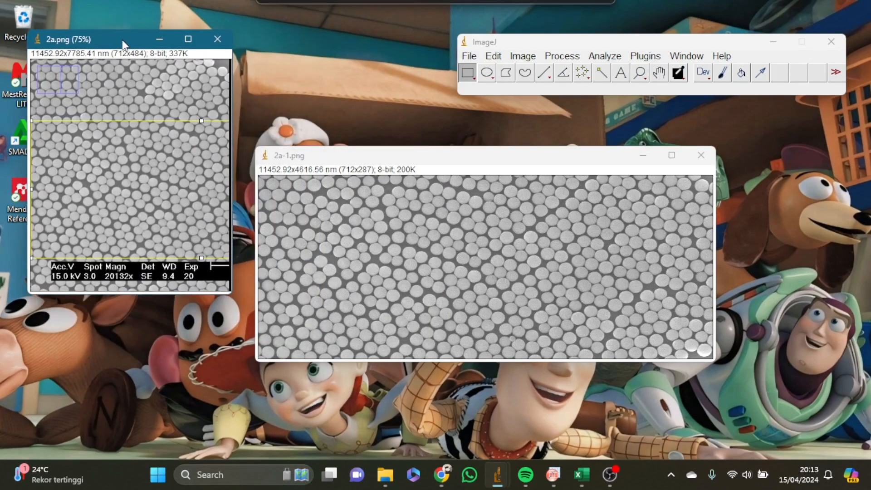
Enlarge the 2a-1.png window to 188% and arrange it just below the ImageJ main window
click(506, 159)
mouse_move(672, 156)
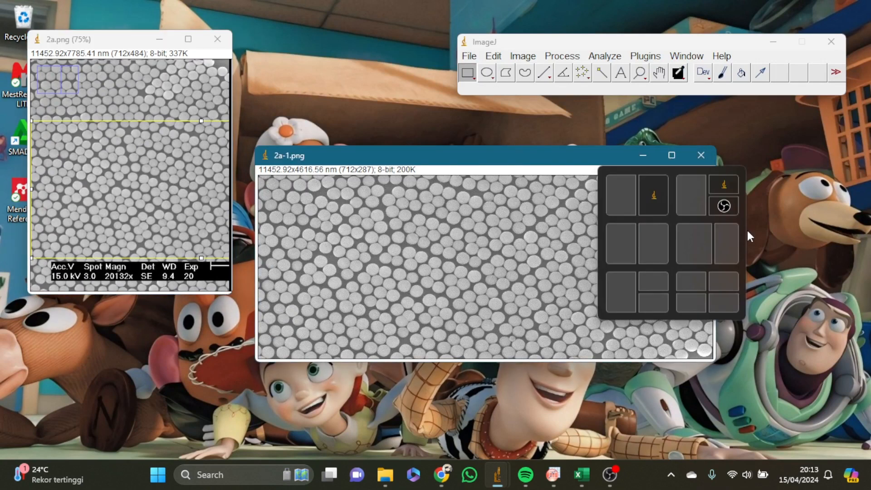
click(672, 156)
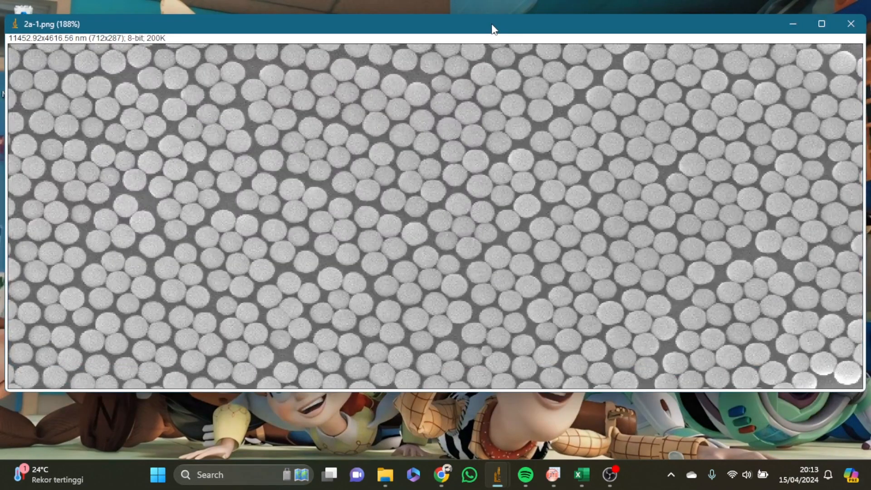
drag(494, 30, 494, 111)
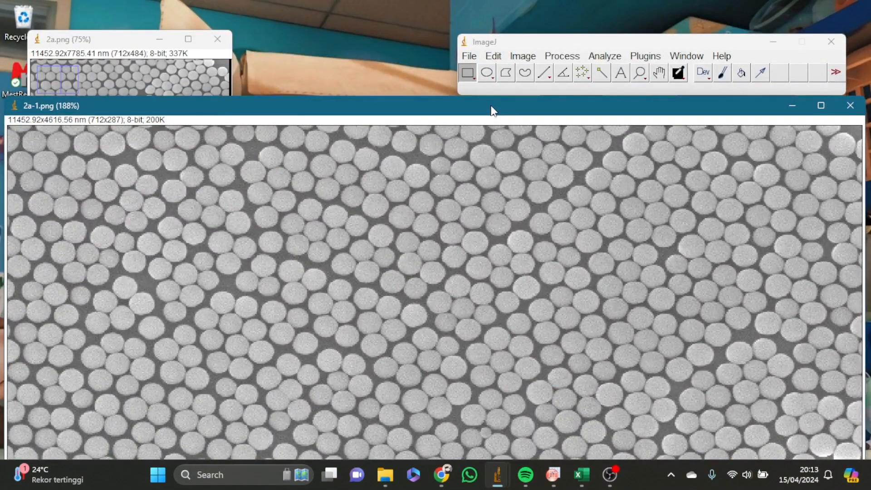
drag(579, 39, 580, 15)
drag(572, 108, 573, 82)
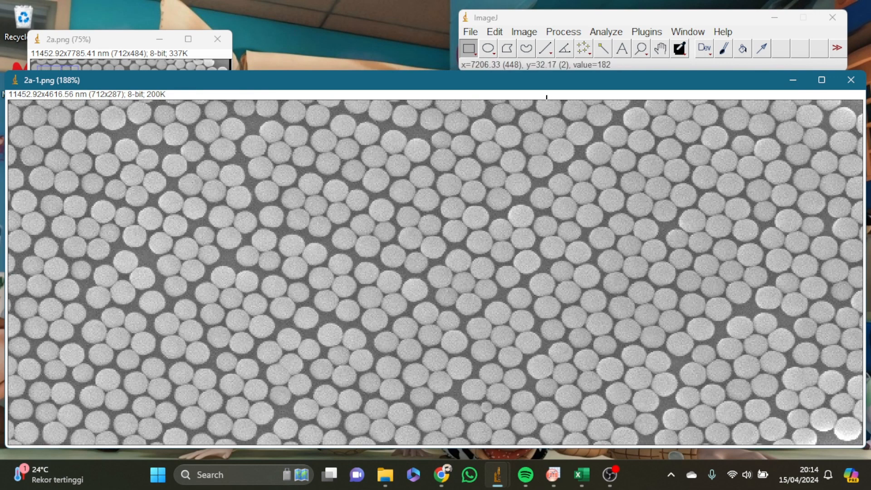
Apply an FFT Bandpass Filter to 2a-1.png, filtering large structures down to 40 pixels and small structures up to 3 pixels
click(569, 33)
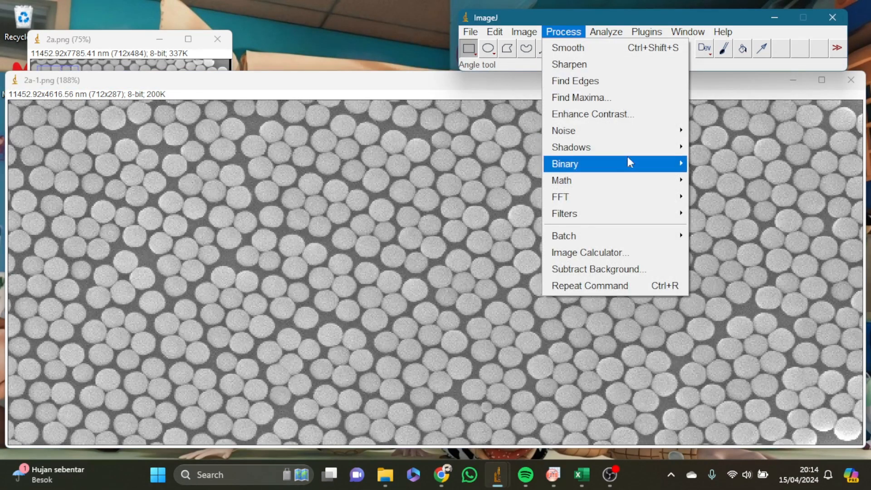
mouse_move(646, 198)
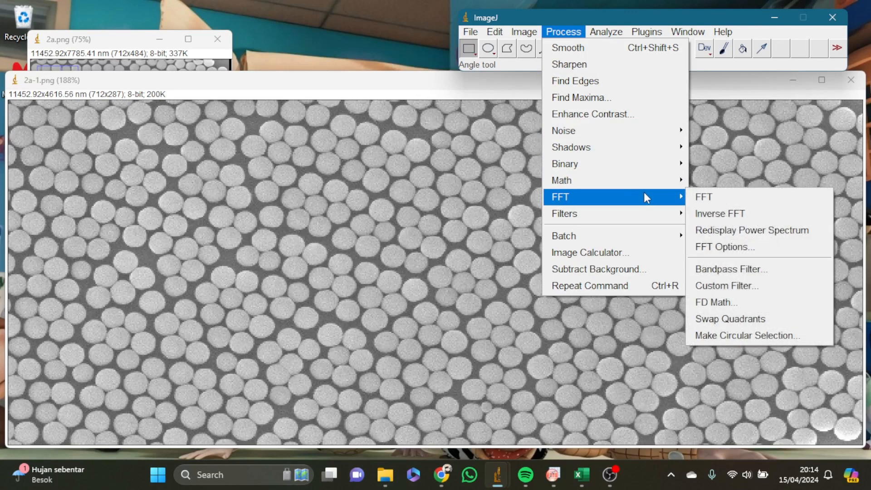
click(713, 269)
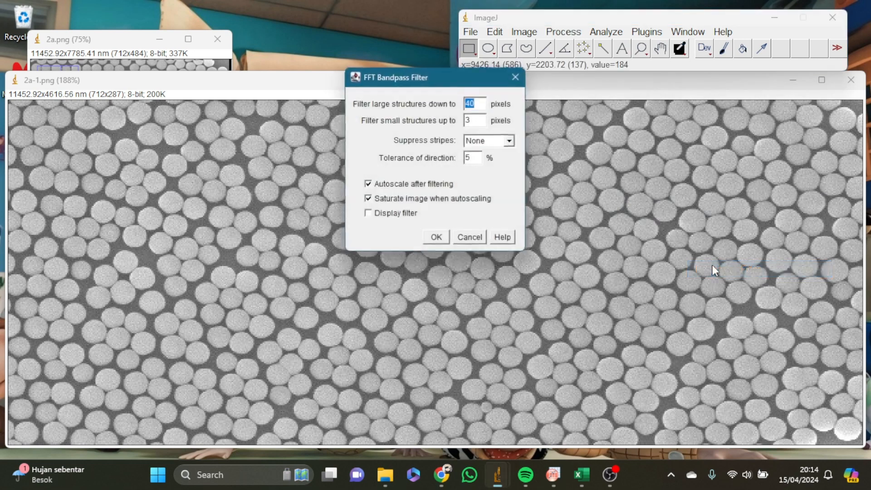
click(435, 239)
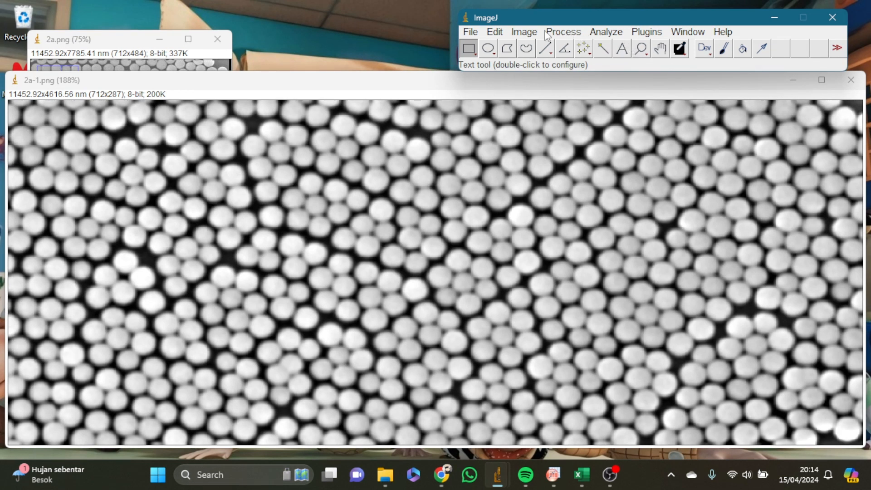
Start a Threshold adjustment on the filtered 2a-1.png image and raise its lower level to 196
click(532, 36)
mouse_move(573, 68)
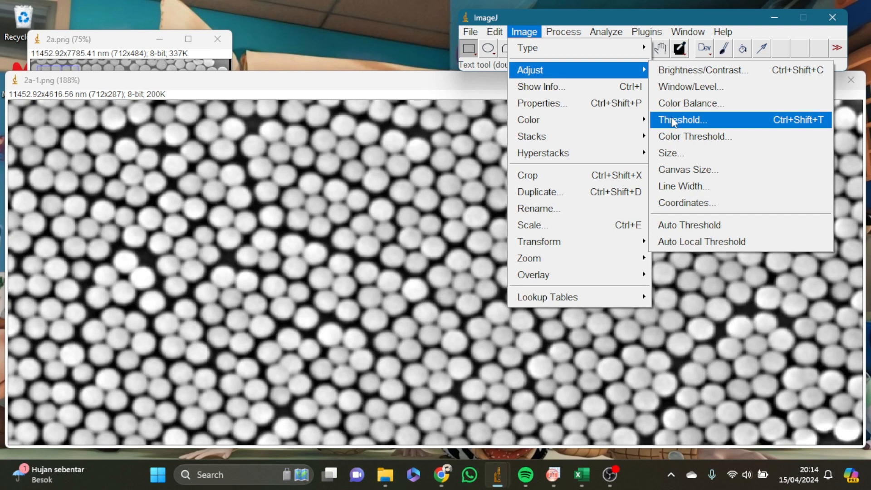
click(669, 119)
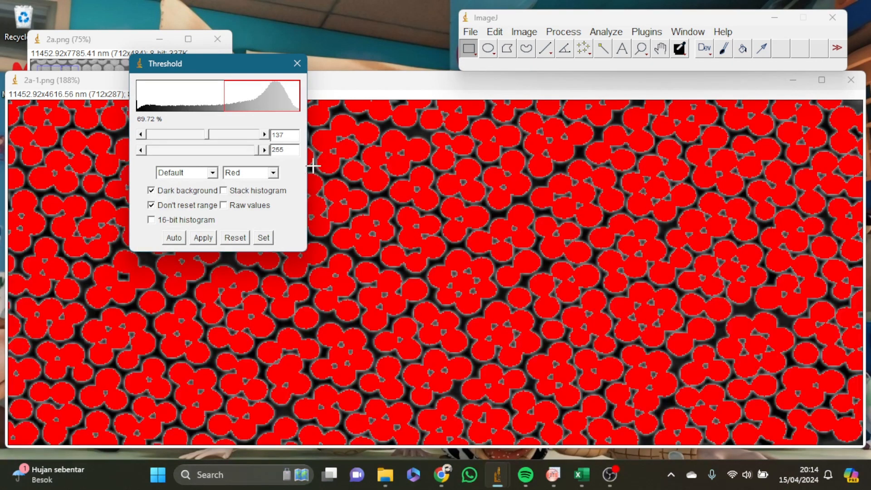
click(265, 134)
click(265, 135)
click(265, 135)
click(265, 135)
click(265, 134)
click(265, 134)
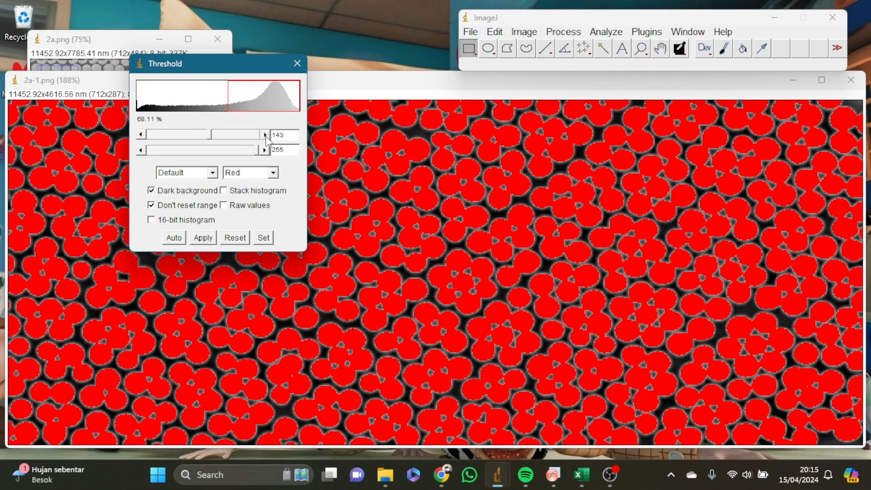
click(265, 134)
click(265, 135)
click(265, 135)
click(265, 135)
click(265, 135)
click(265, 135)
click(265, 135)
click(265, 134)
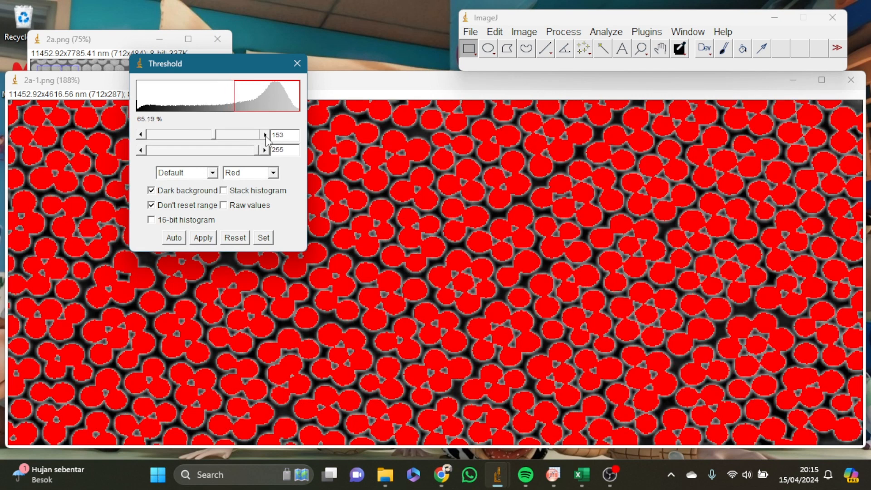
click(265, 135)
click(265, 135)
click(265, 134)
click(264, 135)
click(265, 134)
click(265, 135)
click(265, 135)
click(265, 135)
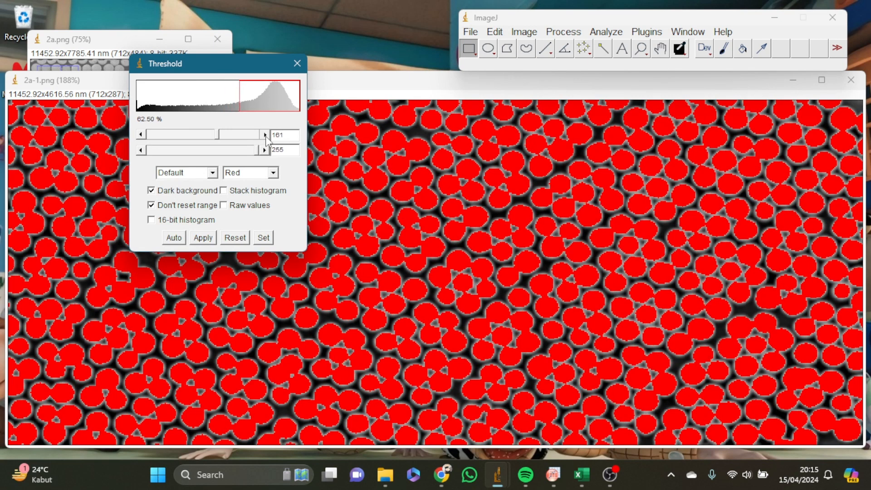
click(265, 135)
click(265, 135)
click(264, 134)
click(265, 135)
click(265, 135)
click(265, 134)
click(265, 134)
click(265, 134)
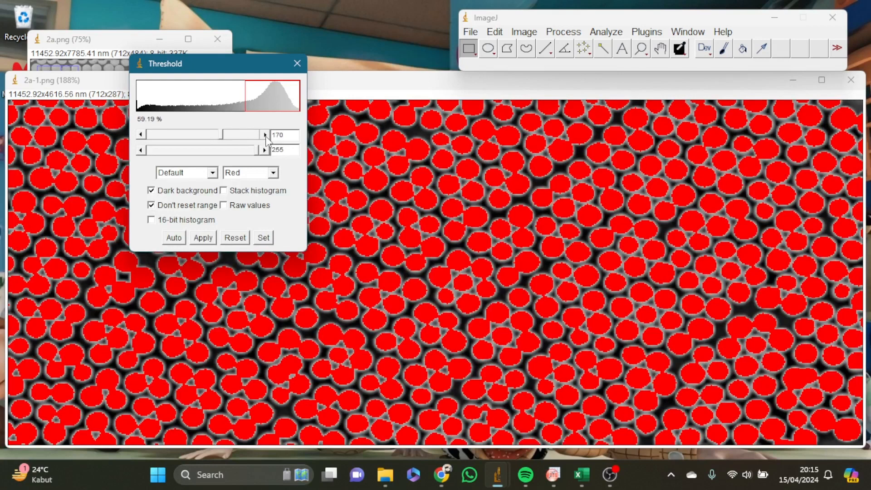
click(265, 135)
click(265, 135)
click(265, 135)
click(265, 135)
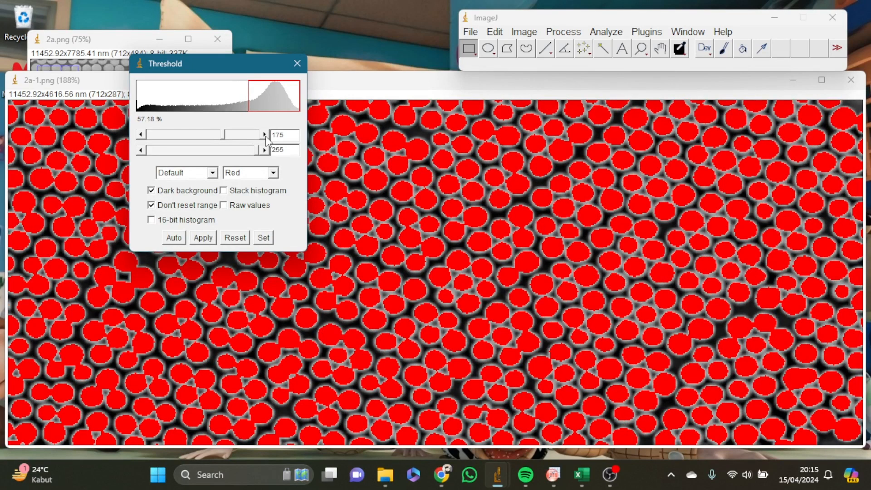
click(265, 134)
click(265, 135)
click(265, 134)
click(265, 135)
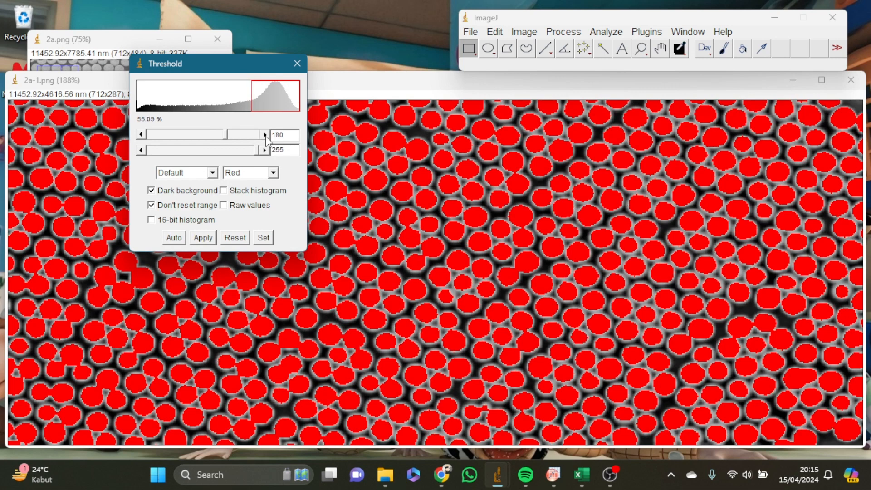
click(265, 135)
click(265, 135)
click(265, 134)
click(265, 135)
click(265, 135)
click(264, 134)
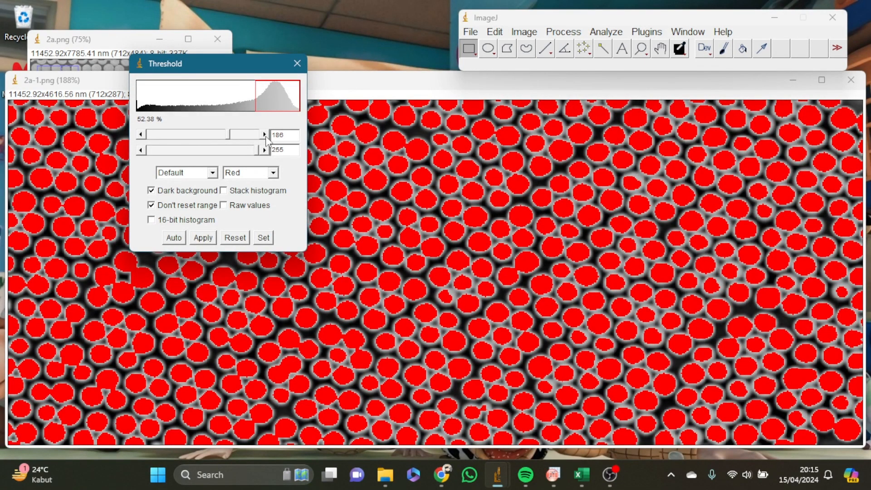
click(265, 135)
click(265, 135)
click(265, 135)
click(265, 135)
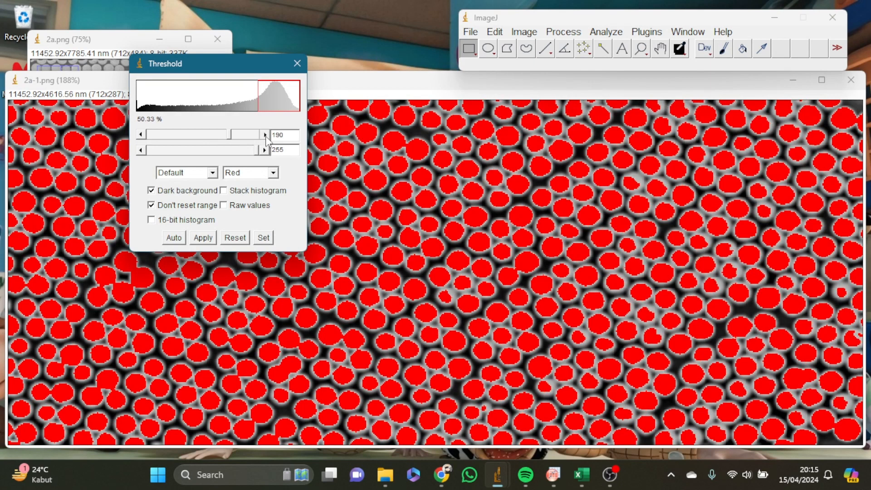
click(265, 135)
click(265, 135)
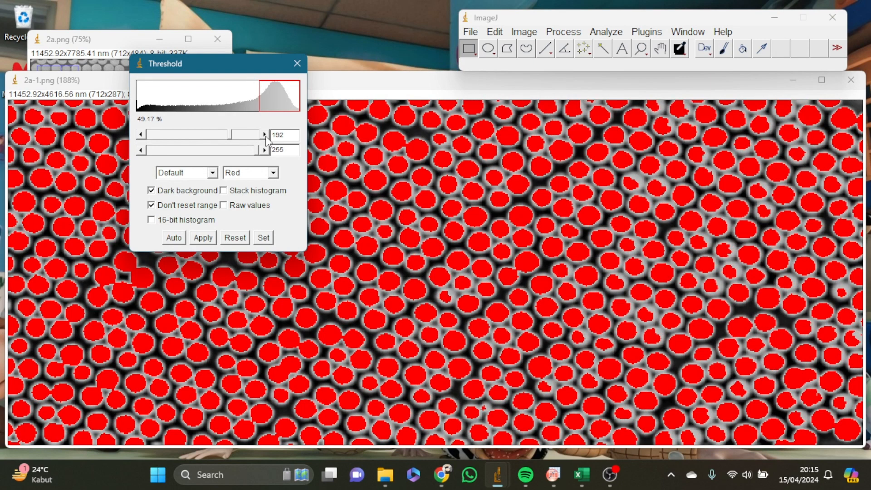
click(265, 135)
click(265, 135)
click(265, 135)
click(265, 135)
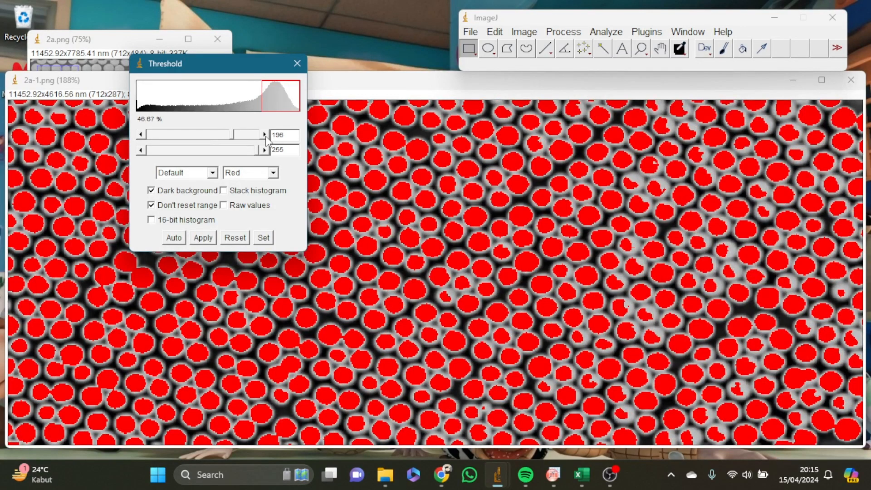
Try lower minimum threshold levels between 186 and 189 on the particle image, ending at 186
click(140, 134)
click(140, 134)
click(141, 134)
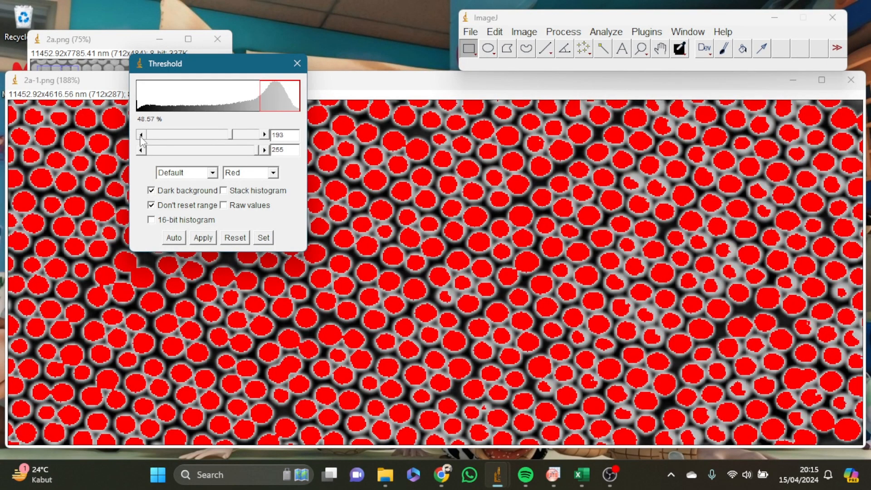
click(140, 134)
click(141, 134)
click(141, 135)
click(140, 134)
click(141, 134)
click(141, 134)
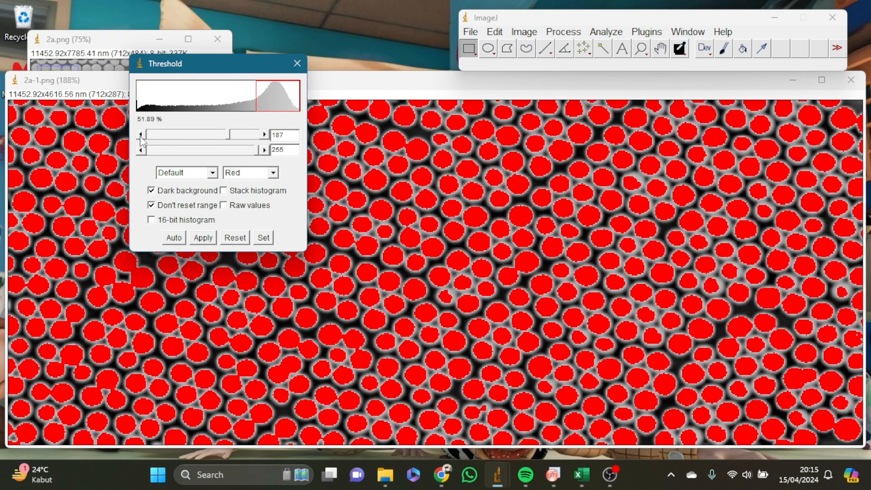
click(141, 134)
click(141, 135)
click(264, 134)
click(264, 135)
click(264, 135)
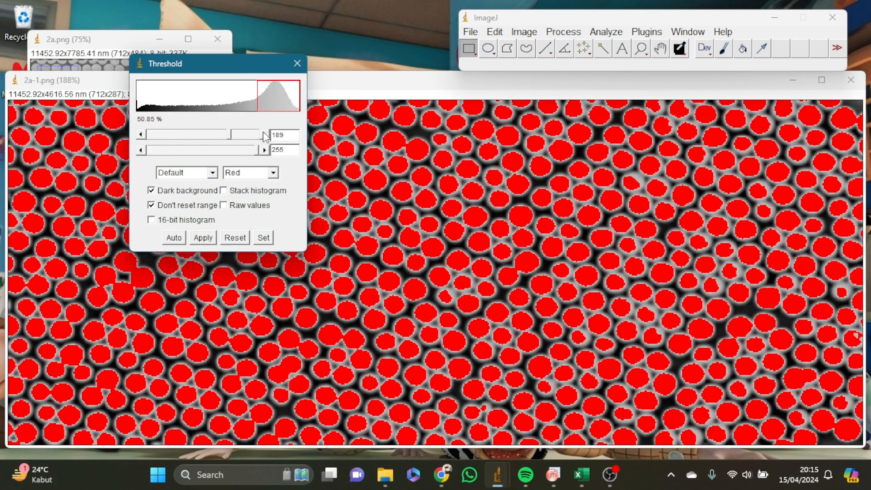
click(142, 135)
click(141, 135)
click(141, 135)
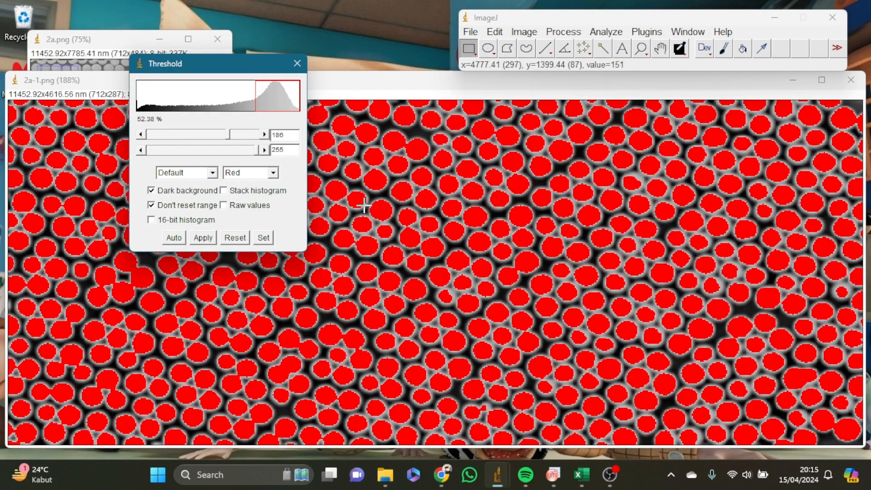
Try raising the lower threshold level to slightly above 216
click(263, 136)
click(264, 135)
click(263, 135)
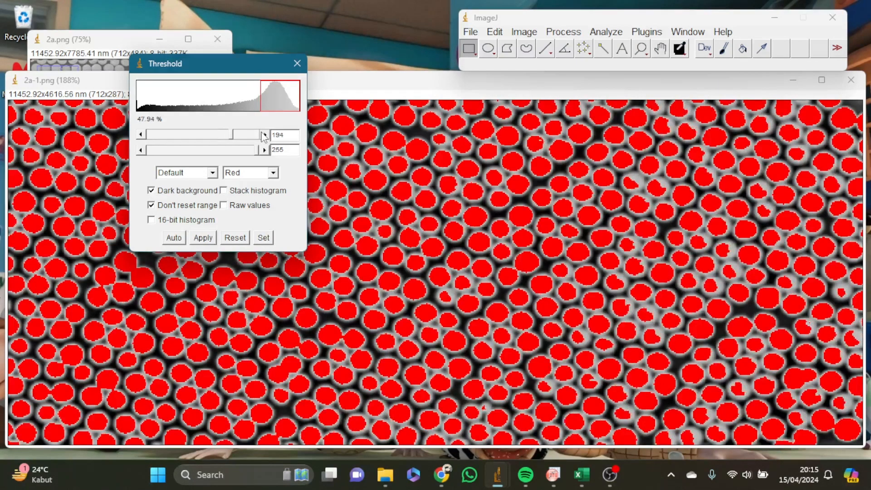
click(264, 135)
click(264, 135)
click(264, 136)
click(263, 135)
click(264, 136)
click(263, 135)
click(264, 136)
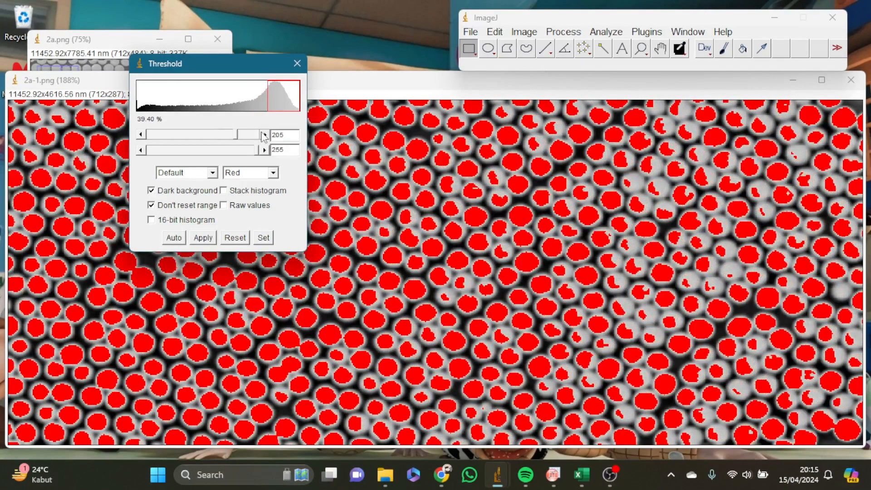
click(264, 135)
click(263, 135)
click(264, 135)
click(264, 135)
click(263, 135)
click(264, 135)
click(264, 135)
click(264, 135)
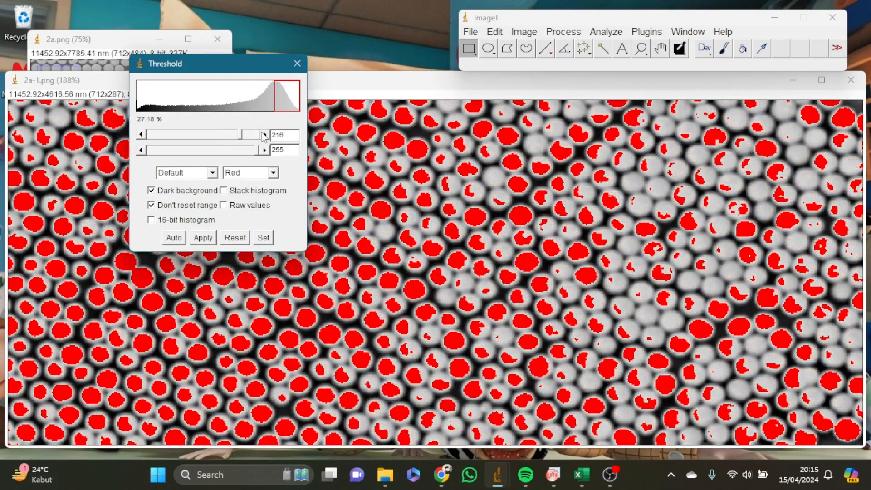
click(263, 136)
click(263, 135)
Bring the lower threshold level back down to 181
click(141, 135)
click(141, 135)
click(140, 134)
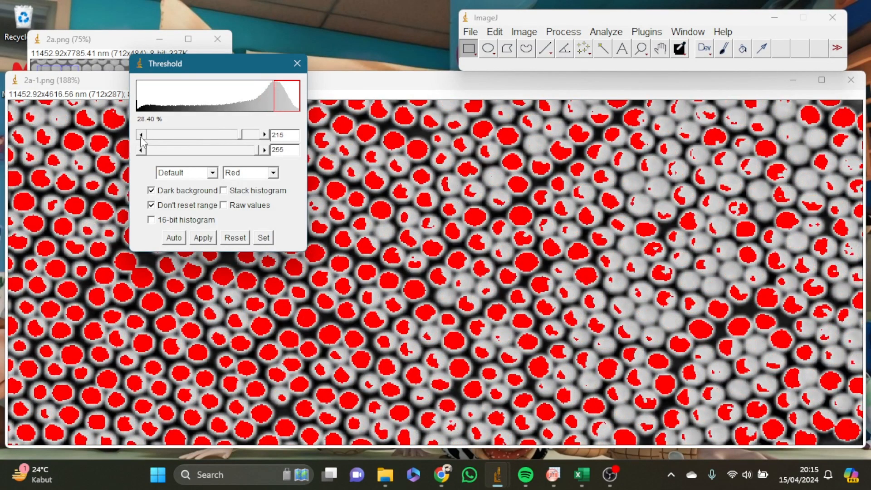
click(141, 134)
click(141, 135)
click(140, 134)
click(141, 135)
click(140, 135)
click(141, 135)
click(141, 134)
click(141, 134)
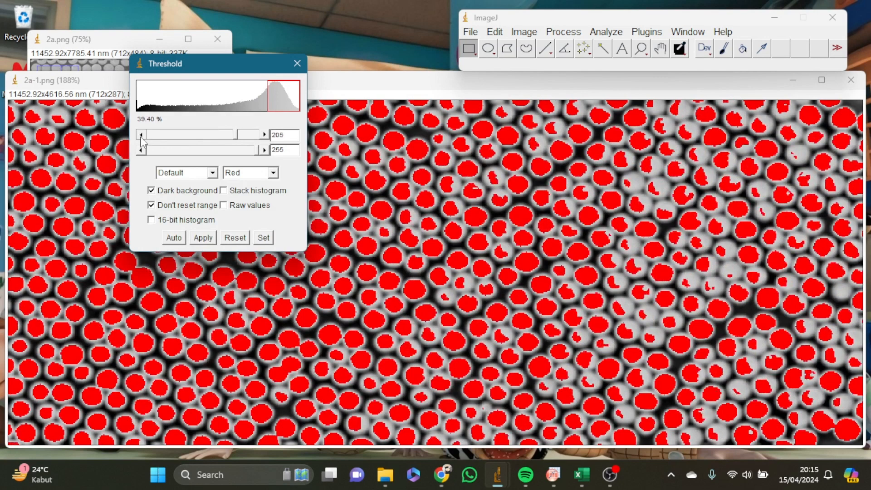
click(140, 134)
click(140, 134)
click(141, 134)
click(141, 135)
click(140, 135)
click(141, 134)
click(141, 135)
click(140, 134)
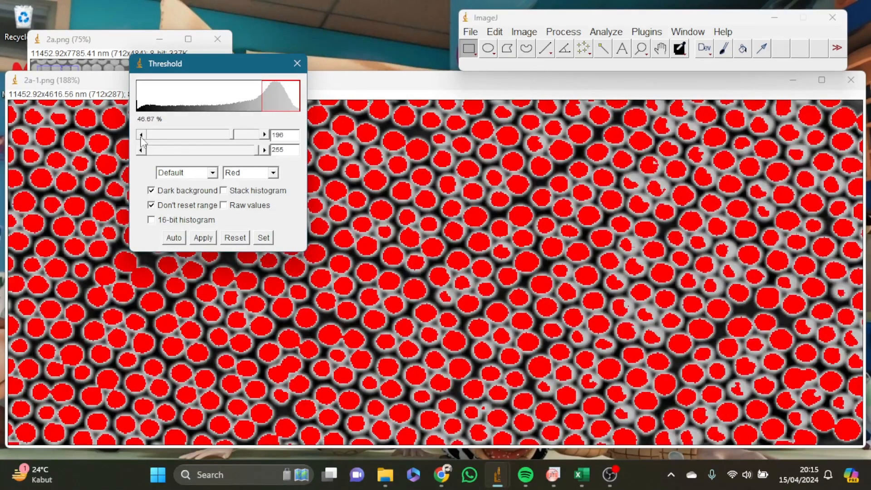
click(140, 135)
click(140, 135)
click(141, 135)
click(140, 135)
click(140, 135)
click(140, 134)
click(140, 134)
click(141, 135)
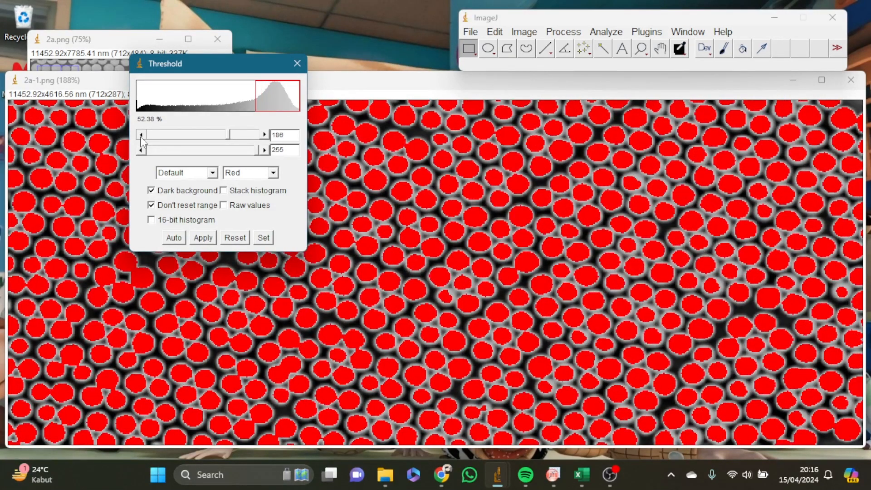
click(140, 134)
click(141, 135)
click(140, 134)
click(140, 135)
click(140, 135)
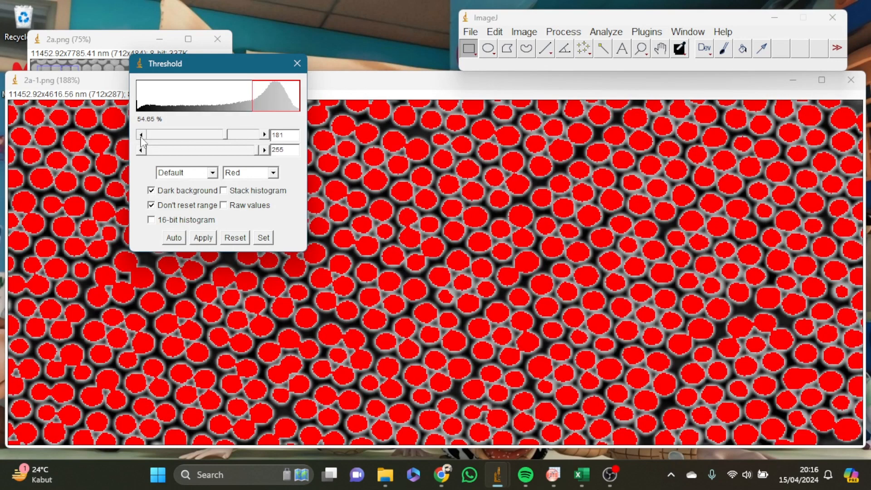
Set the lower threshold level to 190 and apply it to convert 2a-1.png into a black-and-white image
click(264, 135)
click(264, 134)
click(265, 135)
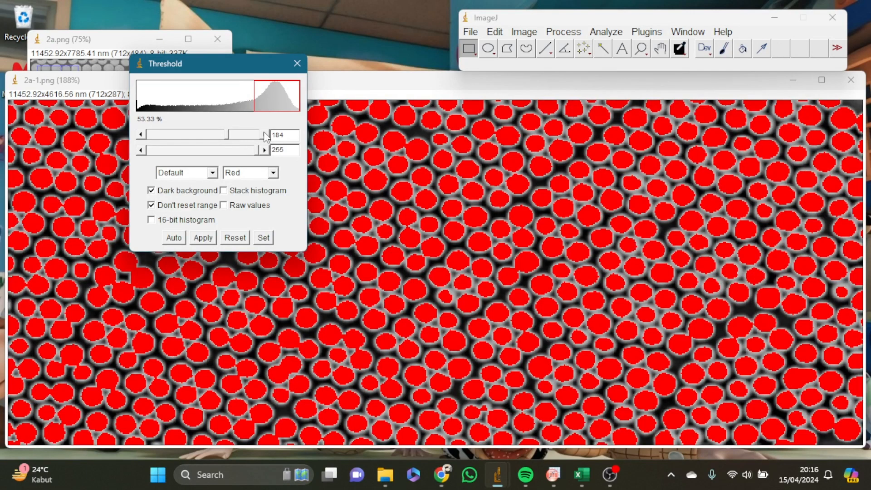
click(265, 135)
click(265, 135)
click(264, 135)
click(265, 134)
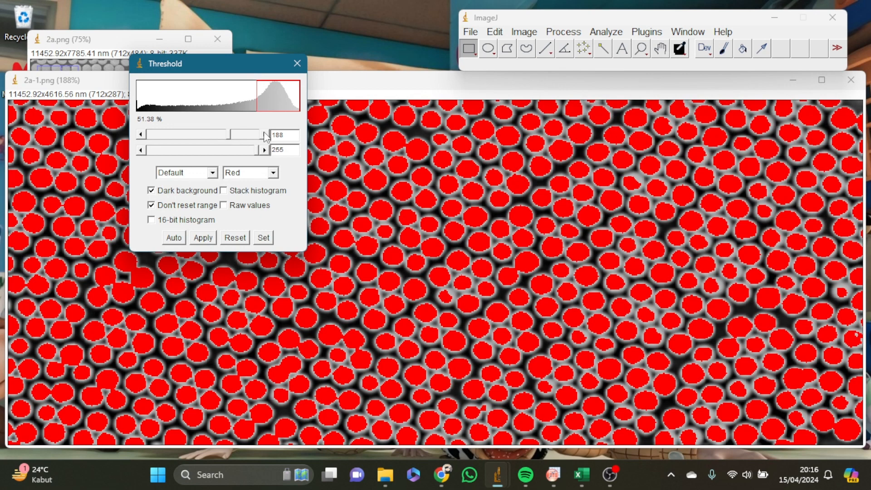
click(265, 134)
click(265, 134)
click(204, 238)
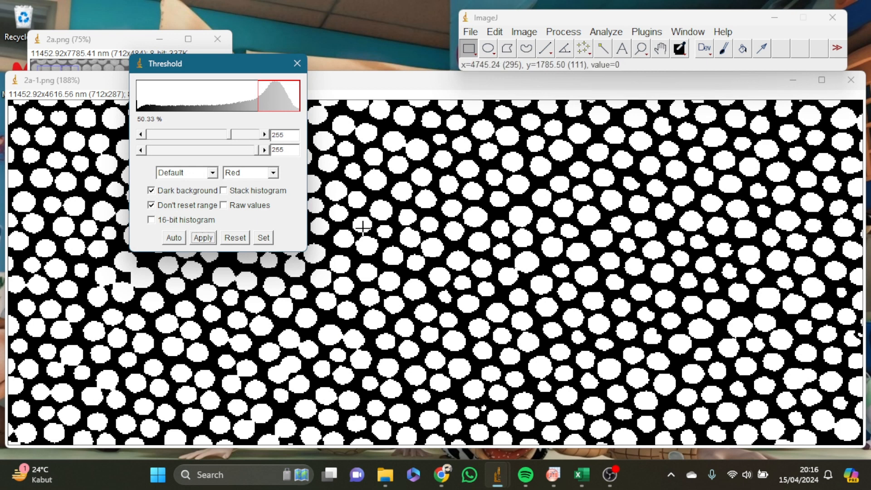
Run Analyze Particles on 2a-1.png with a size range of 5-Infinity nm^2 and the particles shown as Outlines
click(601, 32)
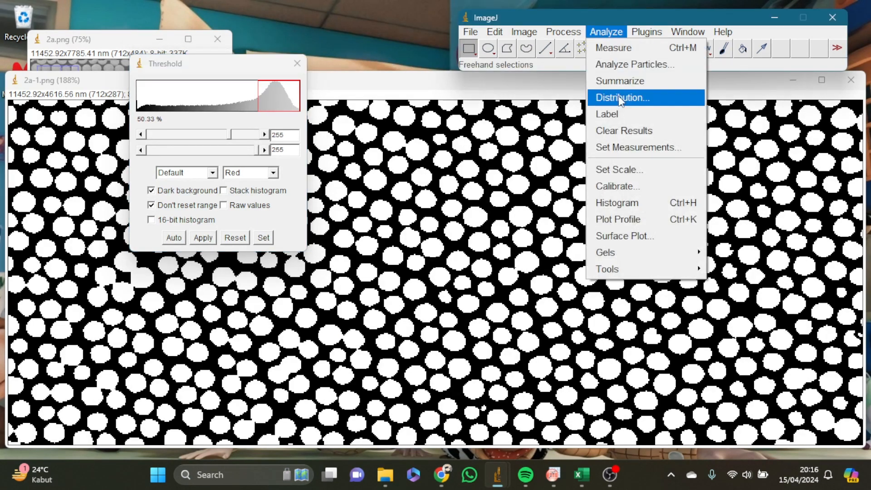
click(627, 65)
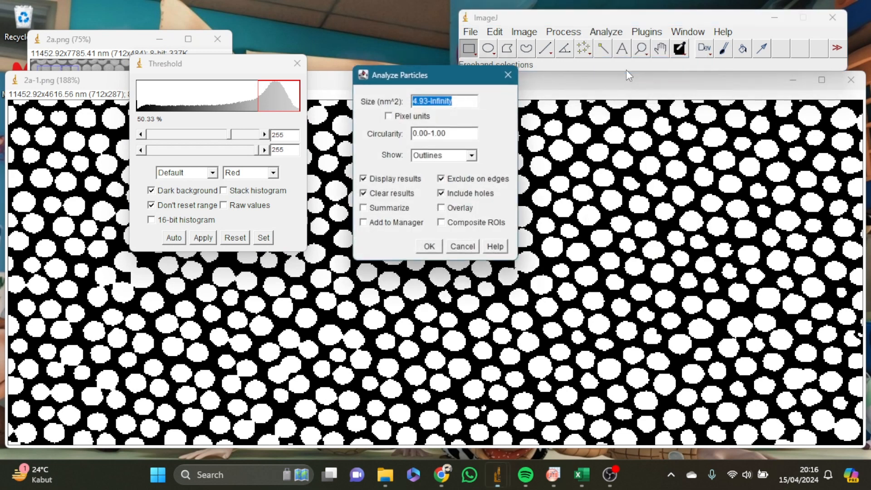
click(429, 102)
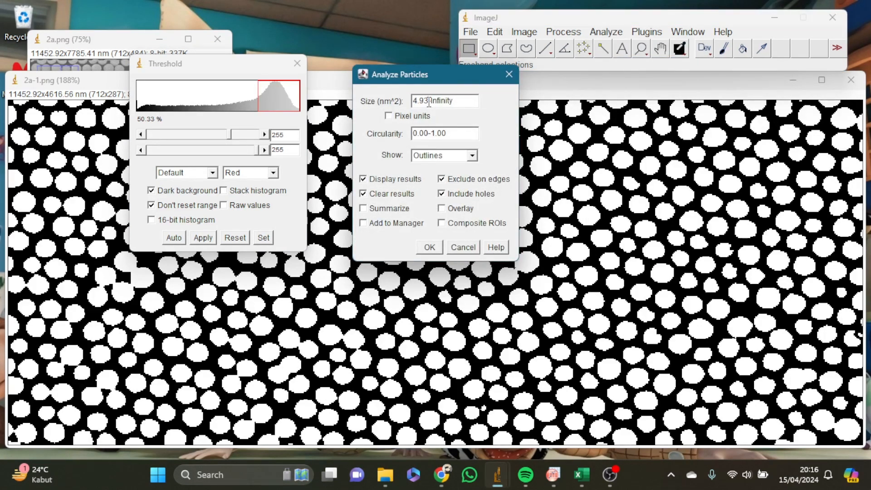
key(BackSpace)
key(BackSpace)
key(BackSpace)
key(BackSpace)
text(5)
click(459, 156)
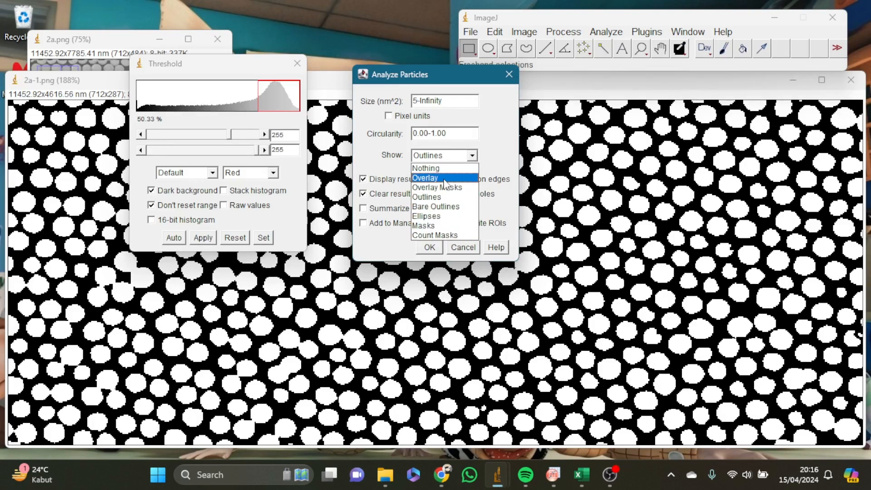
click(444, 198)
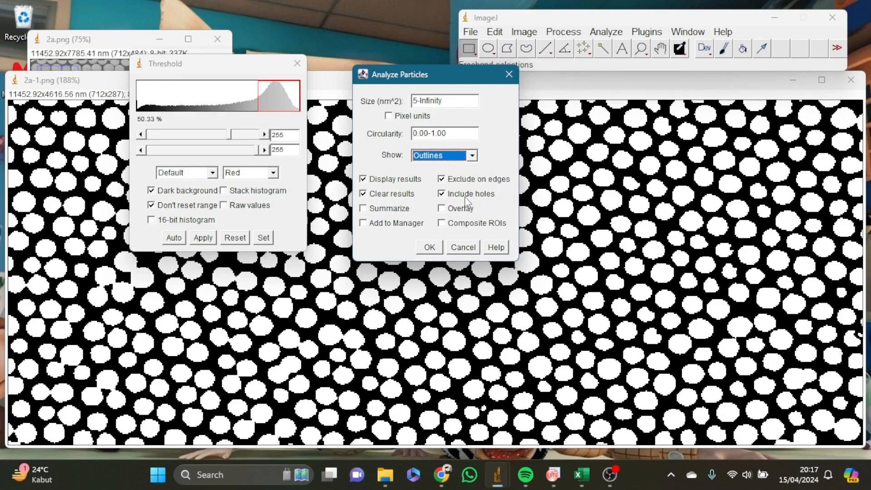
click(434, 247)
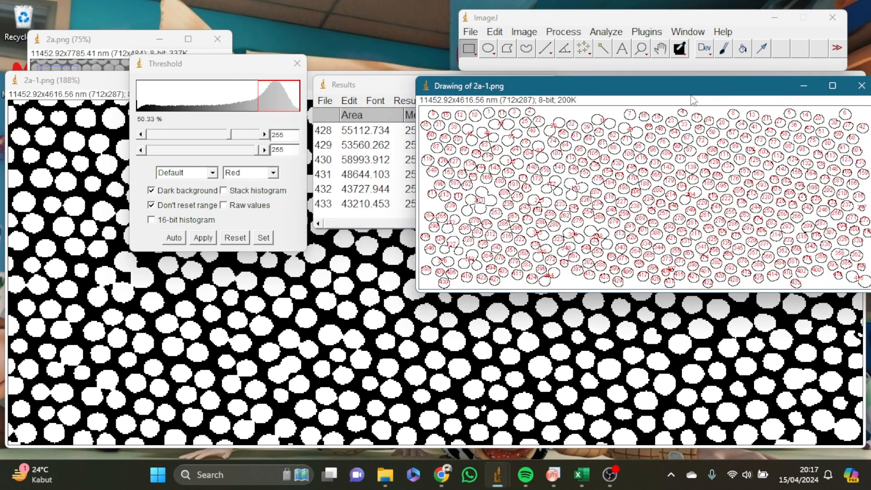
Move the outline drawing aside, enlarge the Results table and copy its rows 407 to 433
mouse_move(691, 93)
mouse_down()
mouse_move(461, 232)
mouse_move(306, 224)
mouse_move(280, 238)
mouse_up()
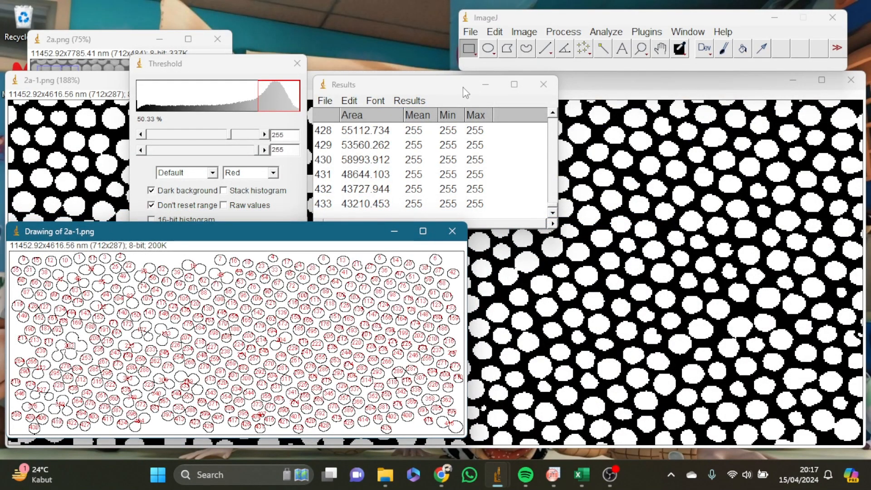
click(514, 84)
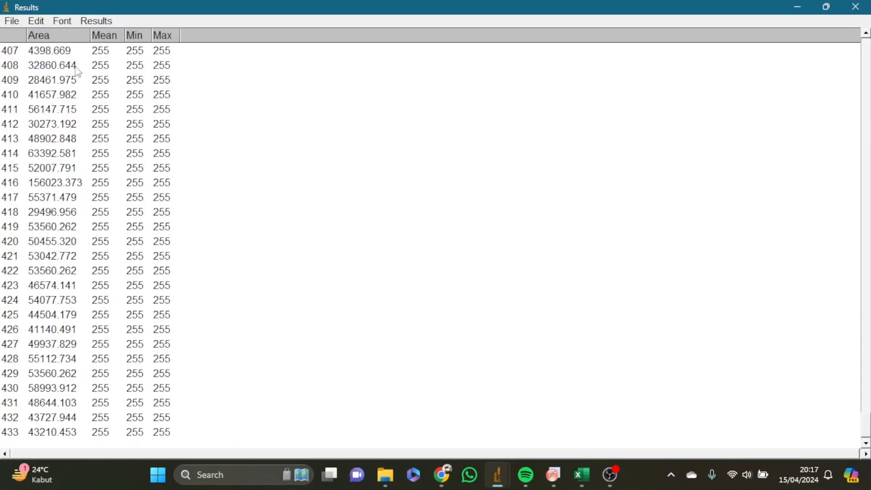
drag(16, 56, 148, 489)
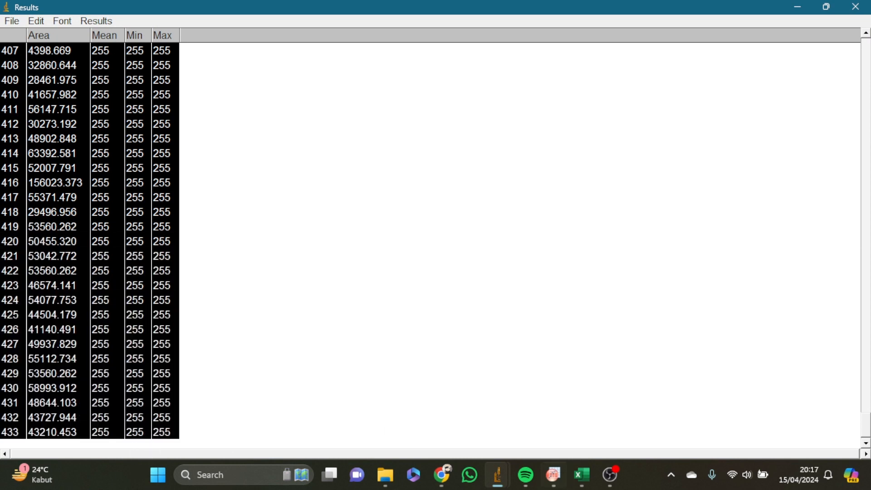
Switch to Excel, paste the copied particle results starting at cell A2 and widen column B to fit the area values
click(582, 476)
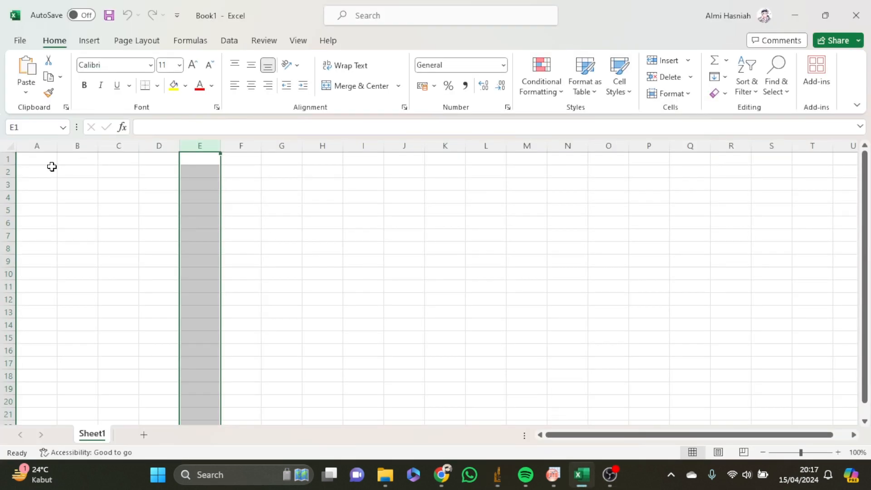
click(50, 172)
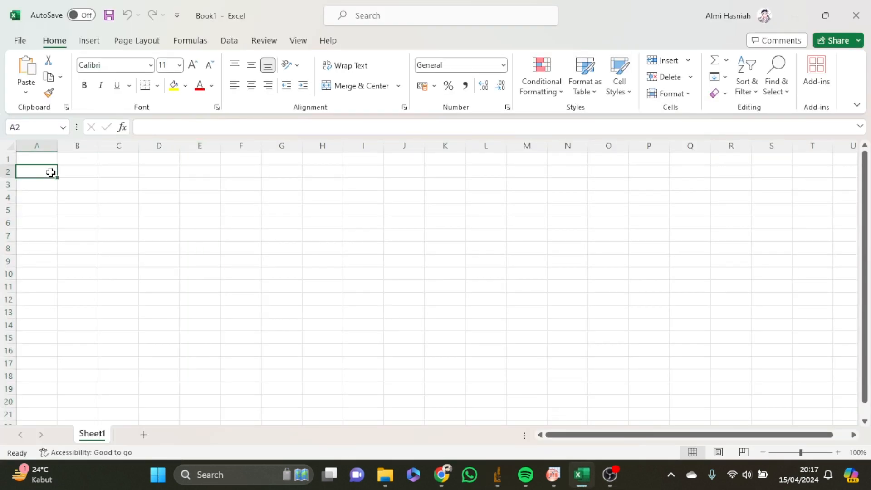
key(ctrl+v)
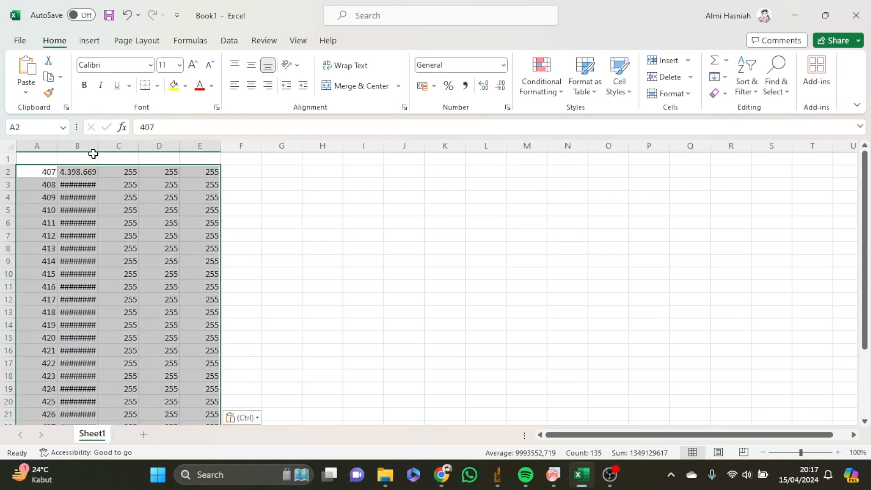
drag(99, 149, 125, 150)
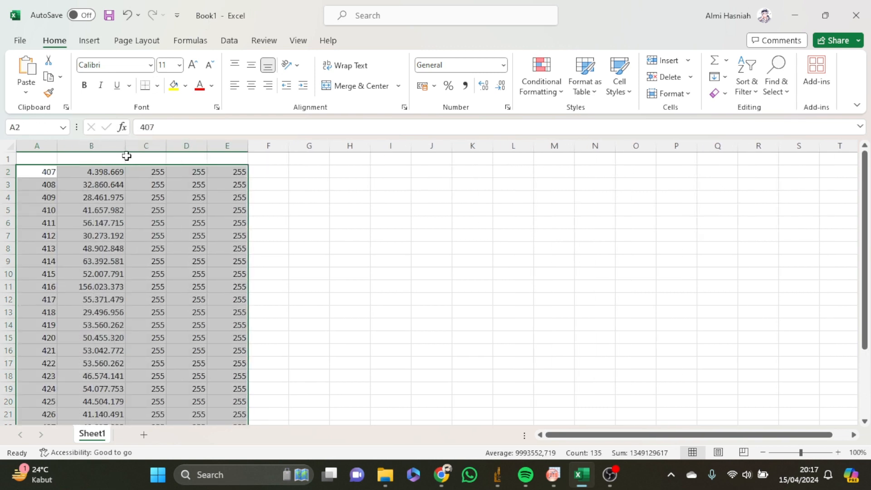
click(279, 221)
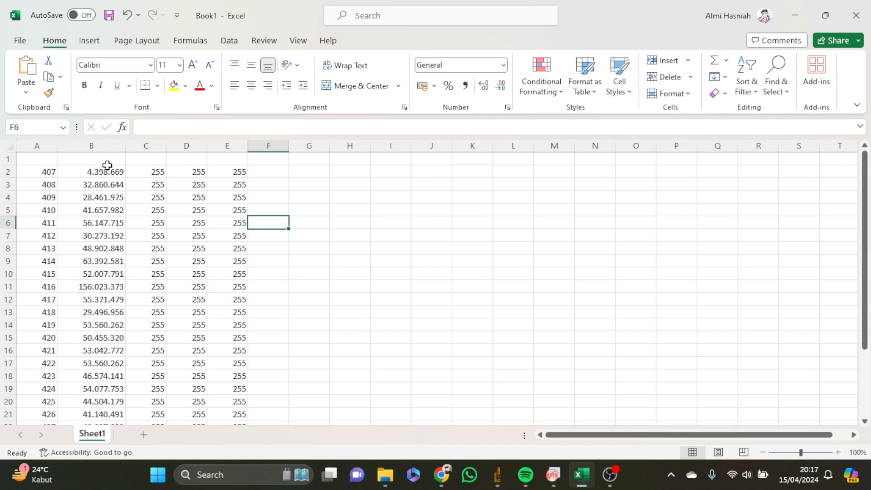
Enter the column headers "no" in A1 and "area" in B1
click(49, 159)
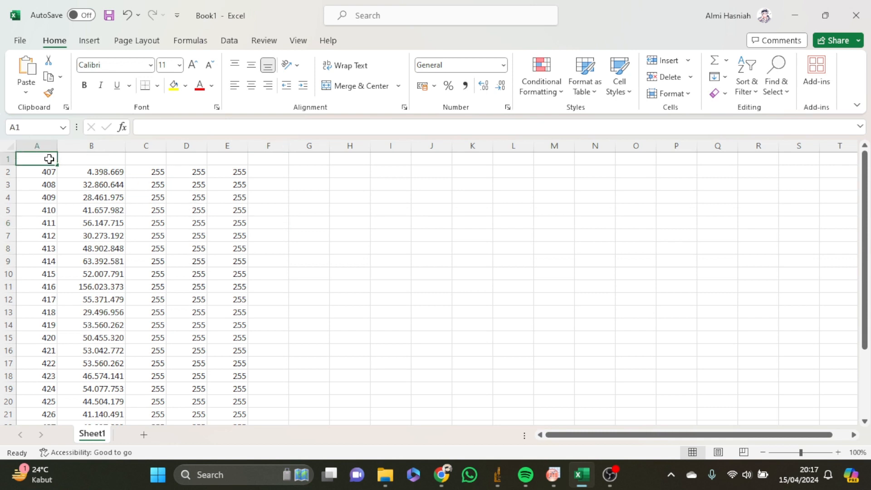
text(no)
click(79, 160)
text(a)
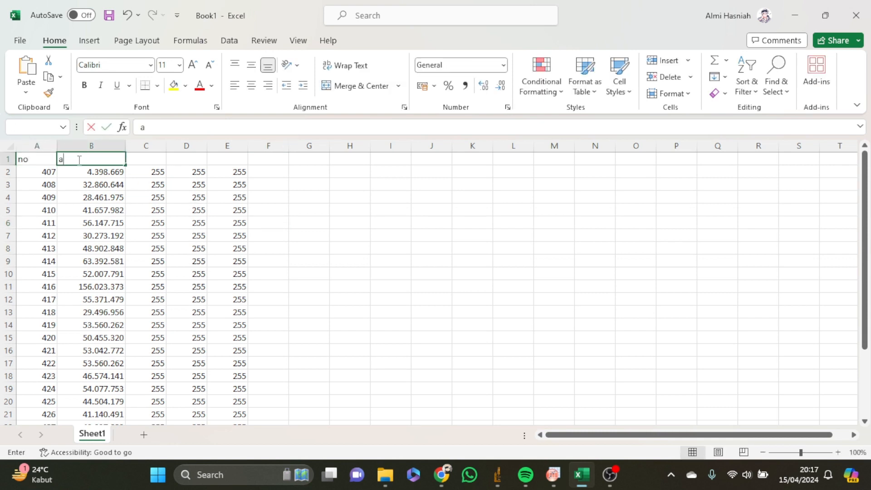
text(rea)
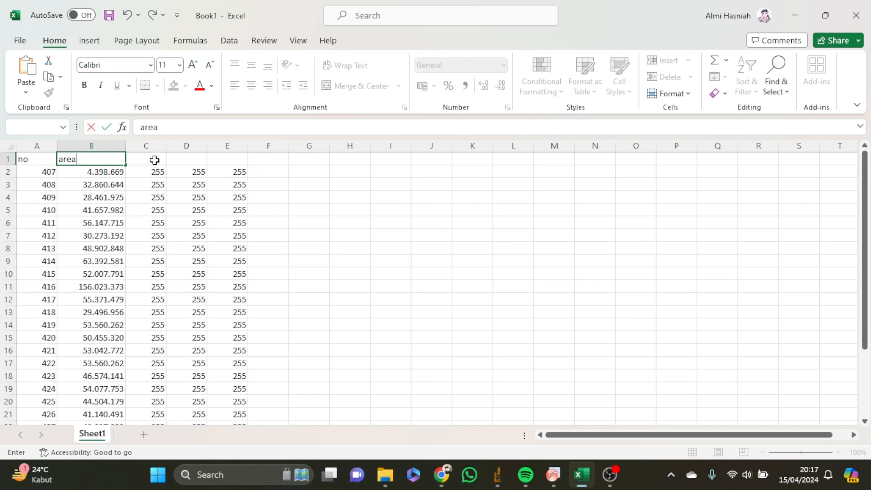
Enter the header "mean" in cell C1, correcting any mistyped text
click(154, 161)
text(ean)
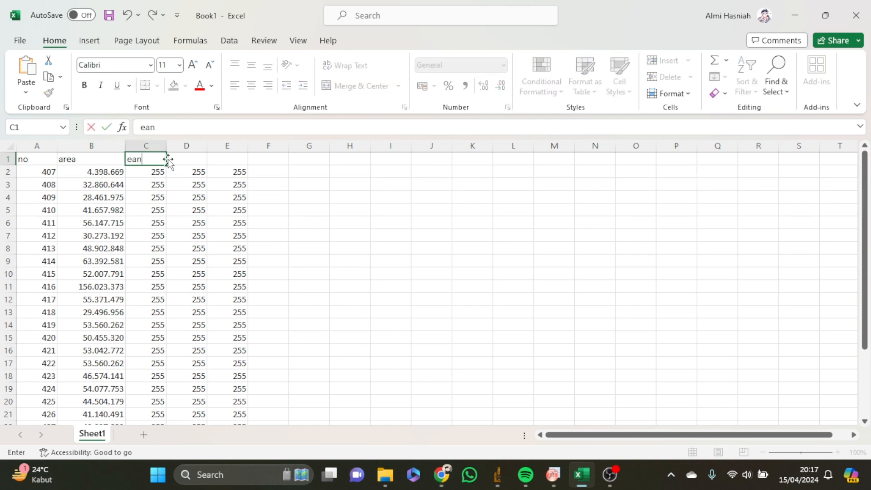
key(Left)
key(Left)
click(152, 160)
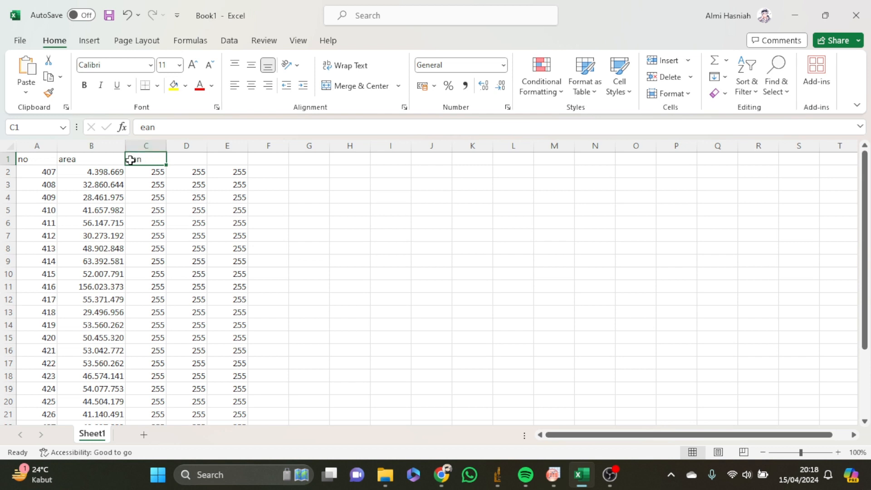
double_click(142, 161)
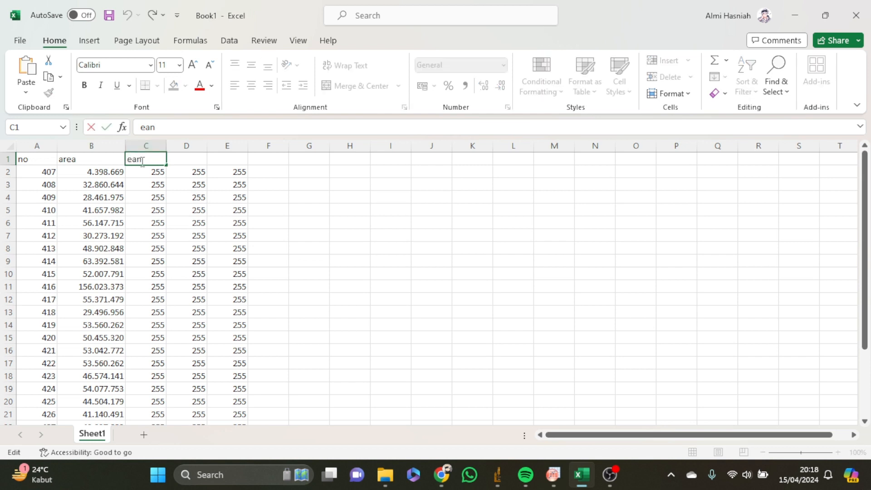
key(BackSpace)
key(BackSpace)
key(BackSpace)
text(mea)
Enter the column headers "min" in D1 and "max" in E1
click(191, 159)
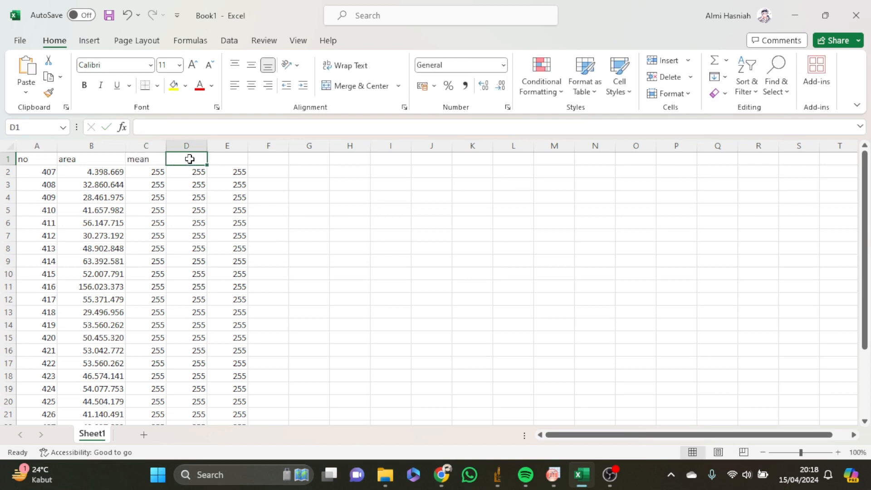
text(min)
double_click(223, 163)
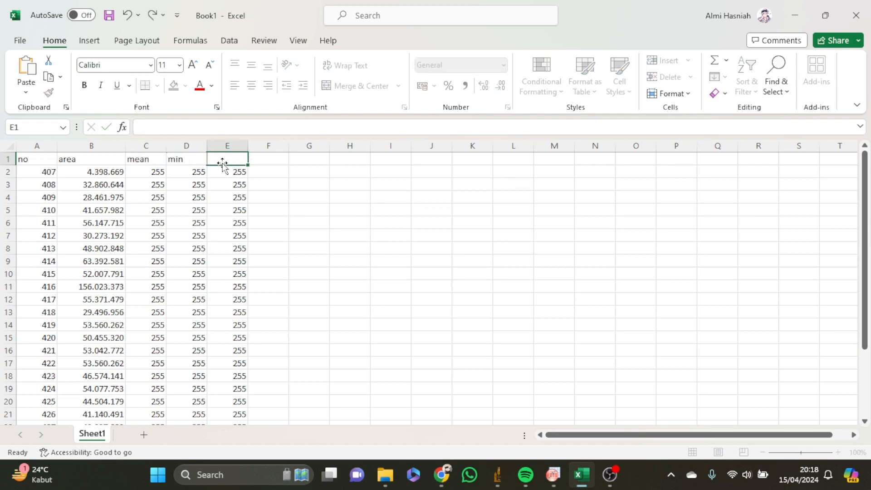
text(max)
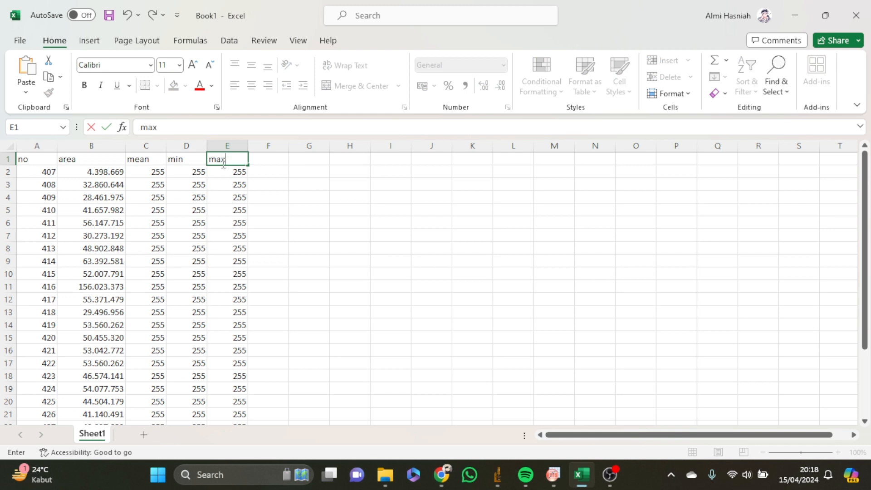
click(304, 212)
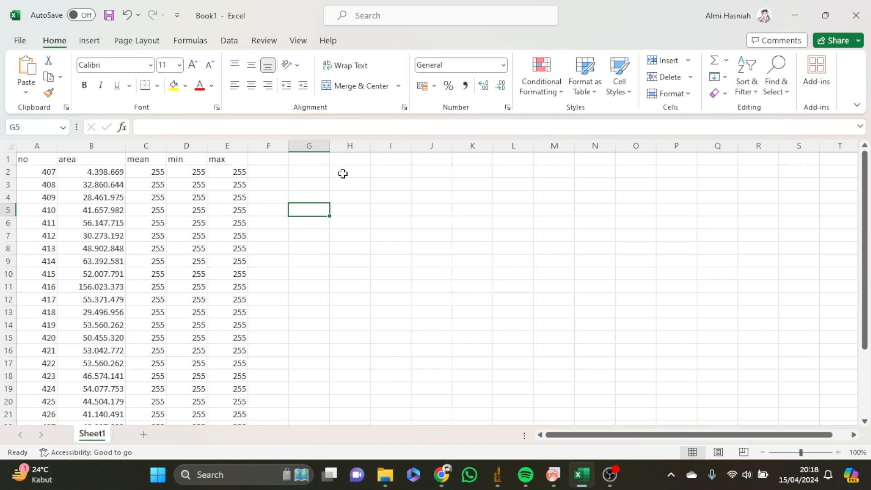
Add the headers "r^2", "r" and "d" in cells F1, G1 and H1 for the squared radius, radius and diameter
click(84, 172)
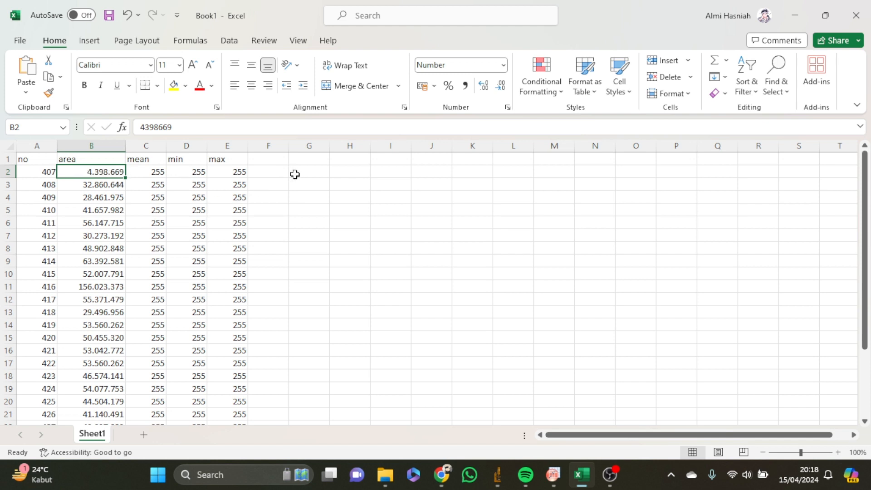
click(273, 161)
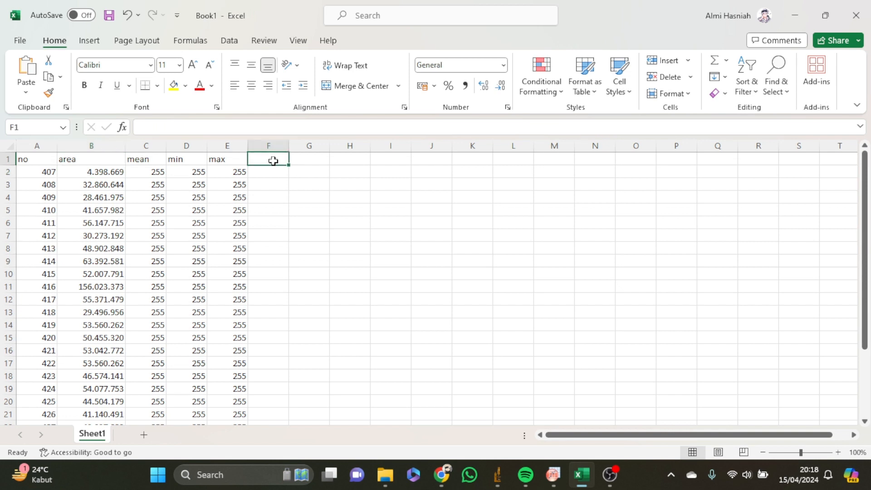
text(r)
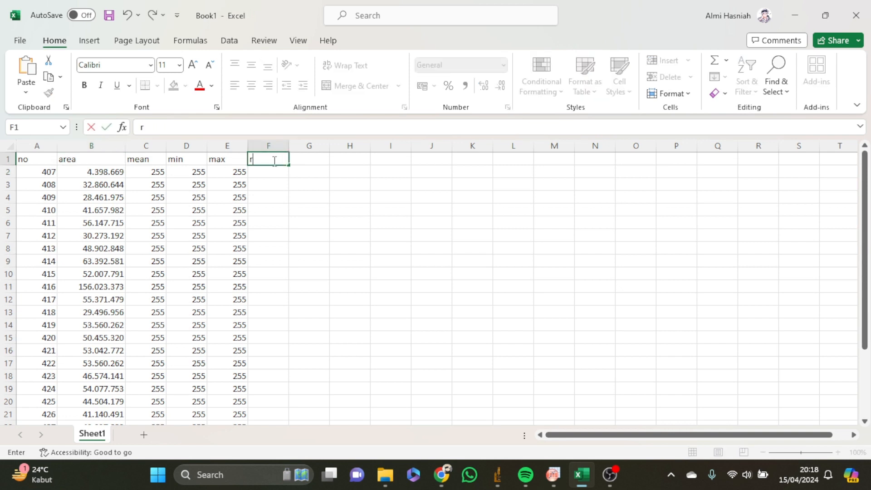
text(^2)
click(307, 163)
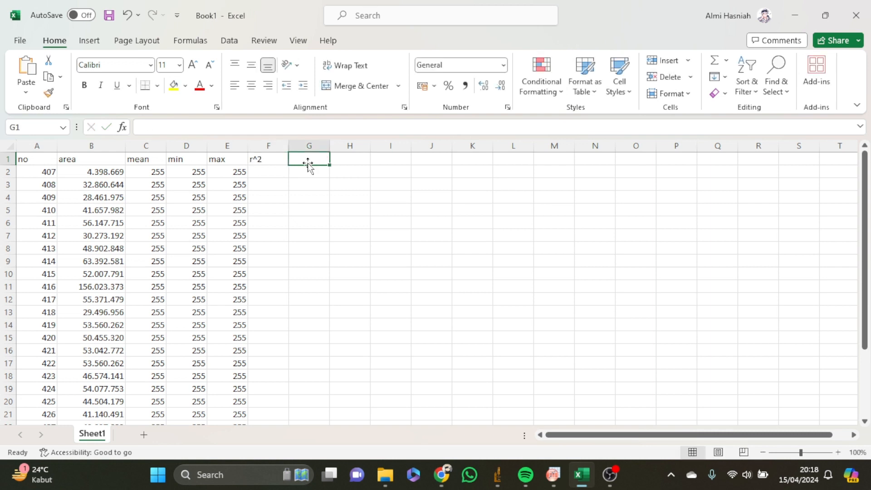
text(r)
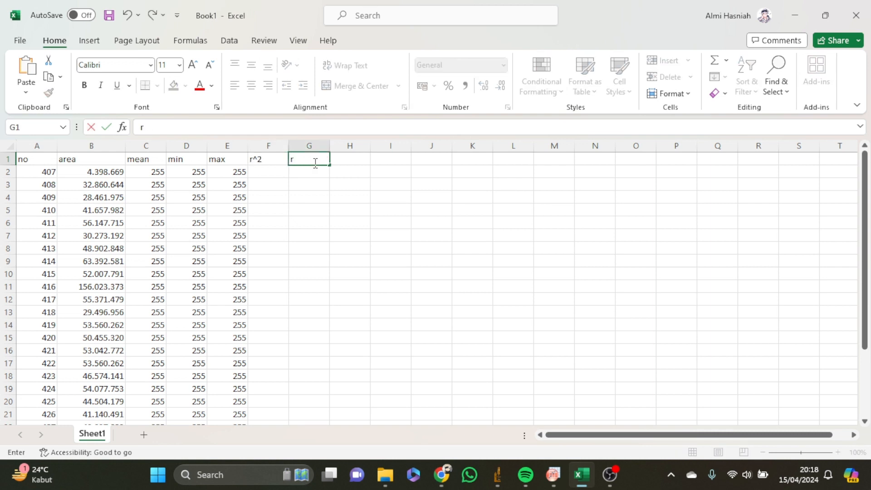
click(343, 160)
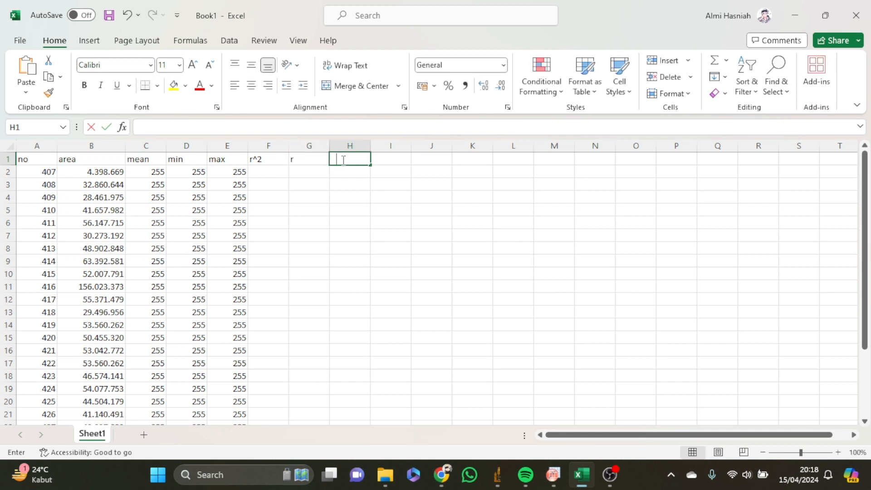
text(d)
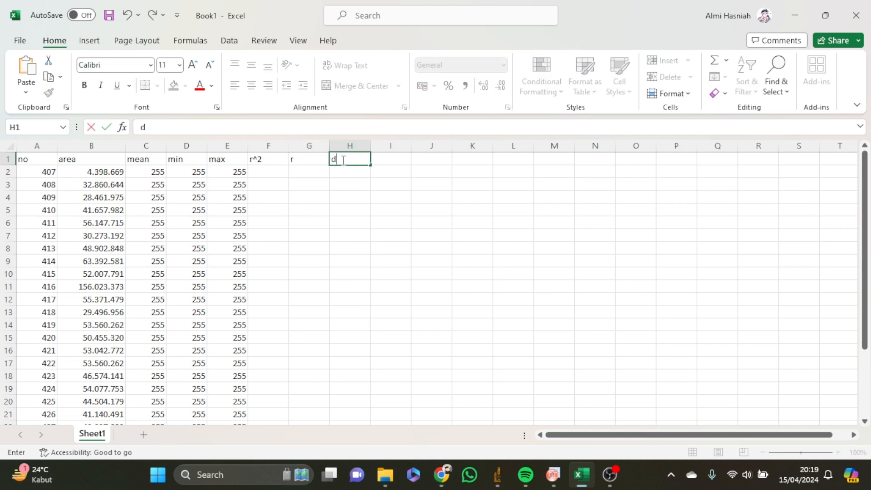
Calculate the squared radius in F2 with =B2/3,14 and fill the formula down the r^2 column
click(279, 171)
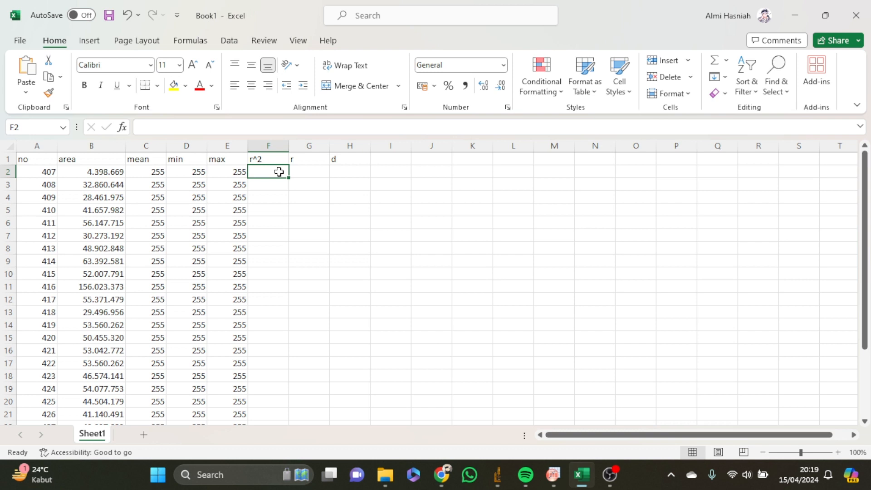
text(=)
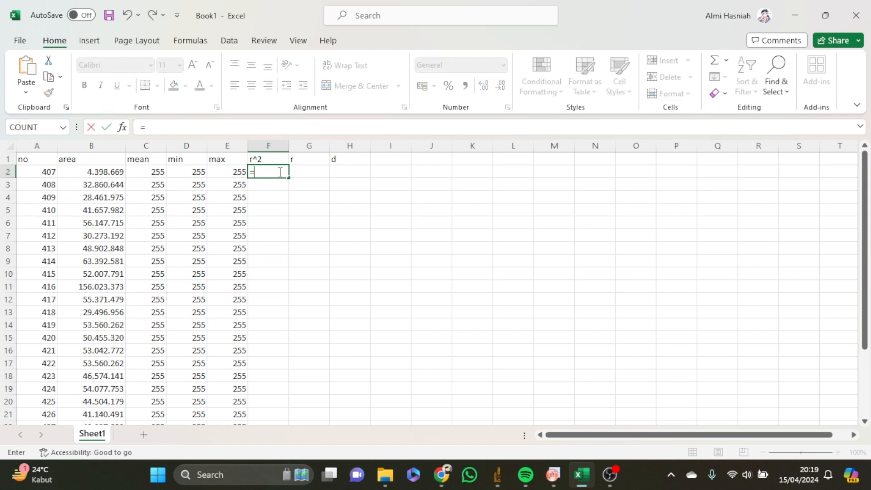
click(115, 172)
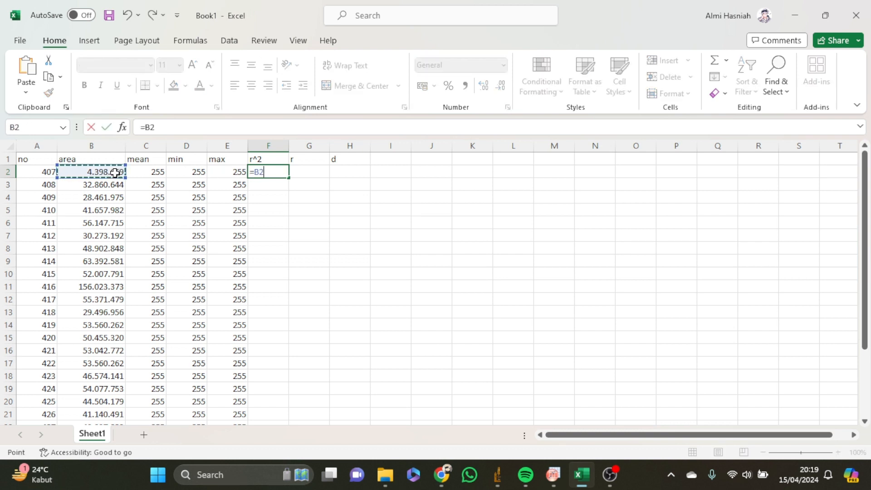
text(/3,14)
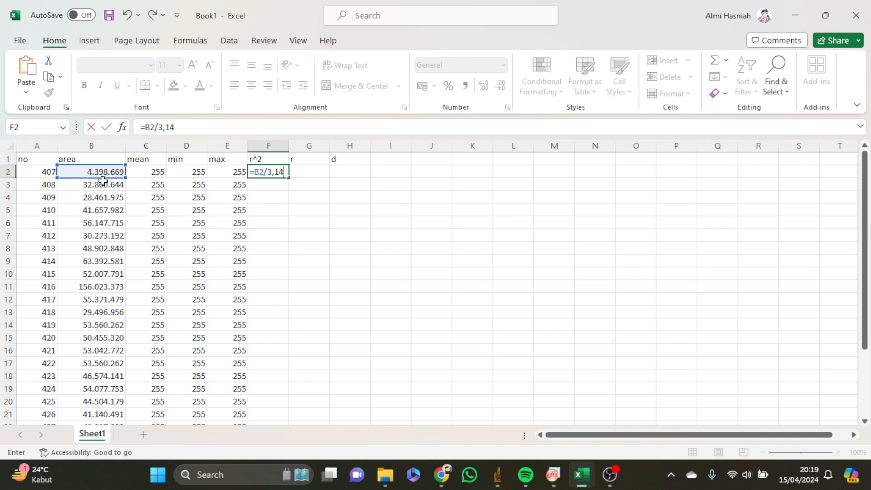
key(Return)
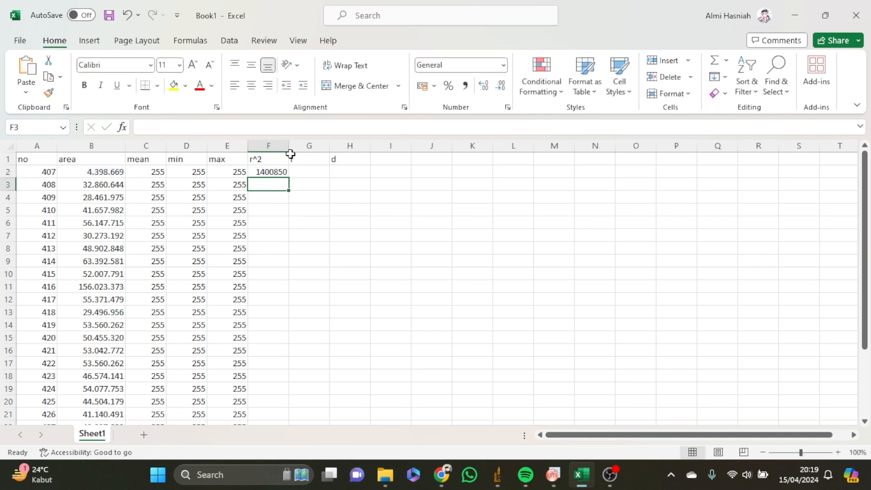
click(280, 173)
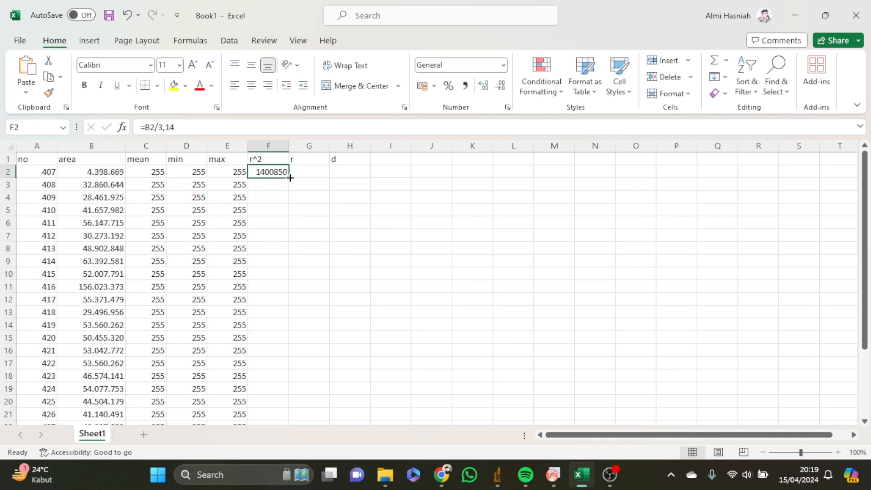
double_click(290, 177)
Calculate the radius in G2 with =SQRT(F2) and fill the formula down the r column
click(313, 171)
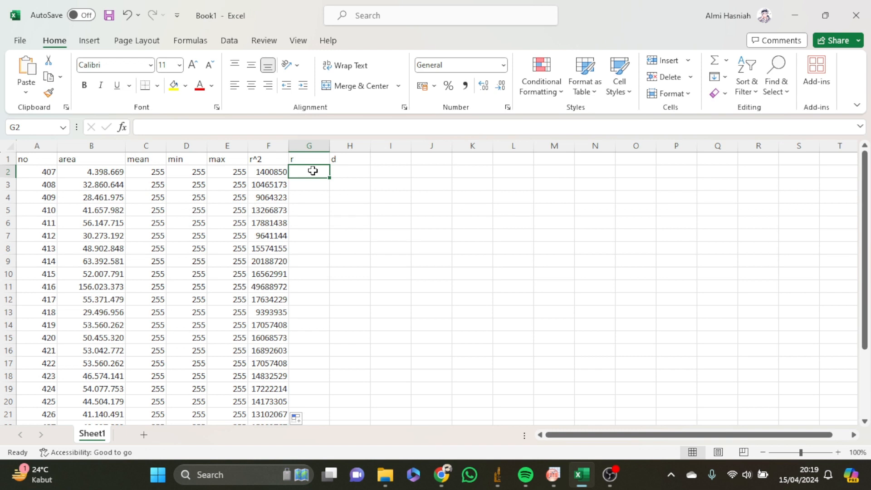
text(=)
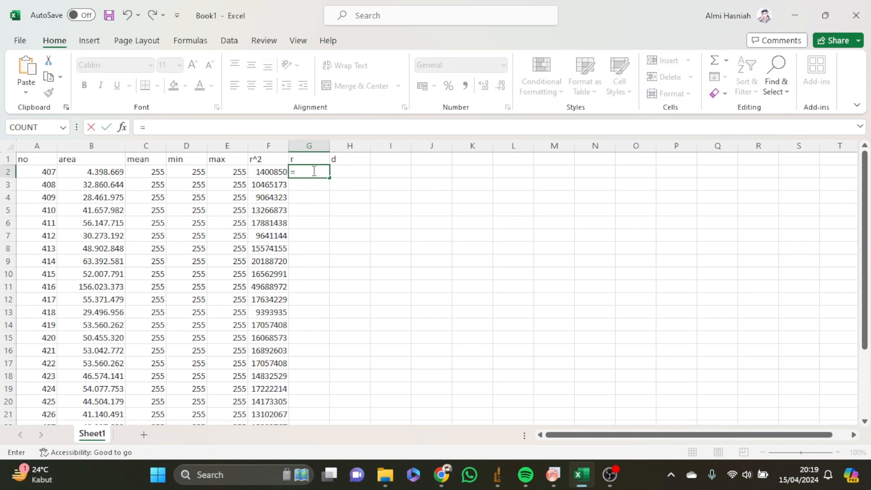
text(sqrt)
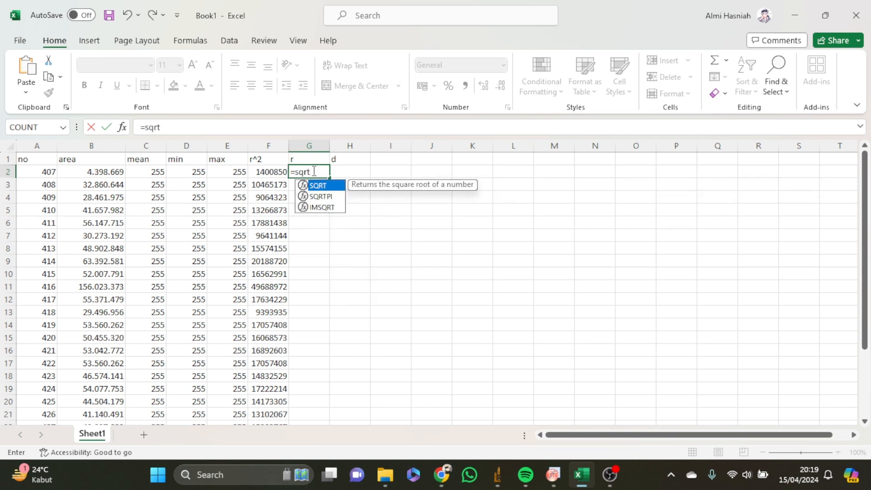
double_click(334, 189)
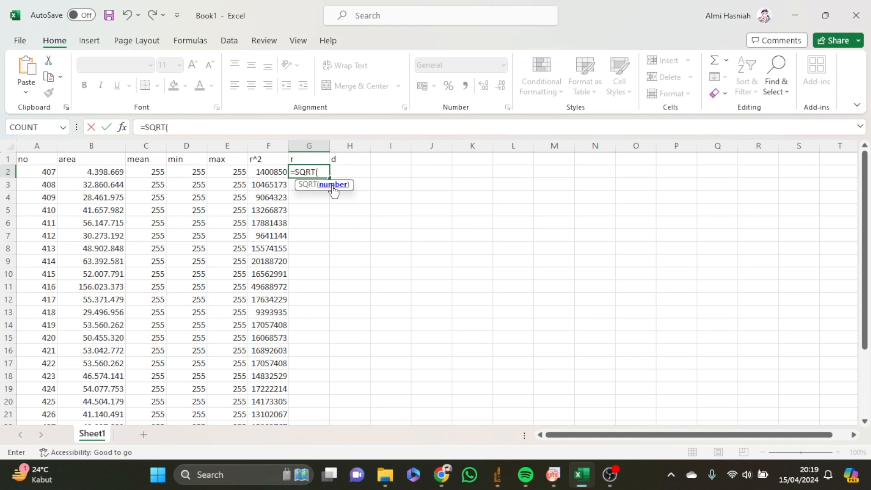
click(266, 172)
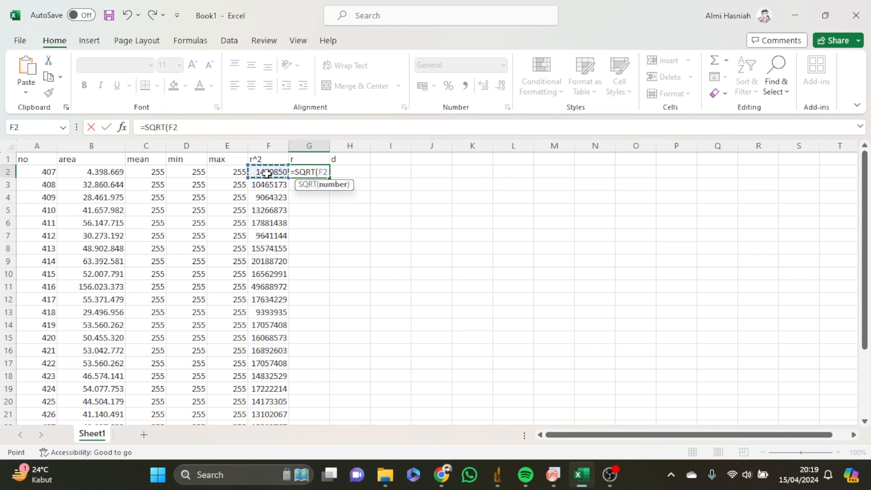
text())
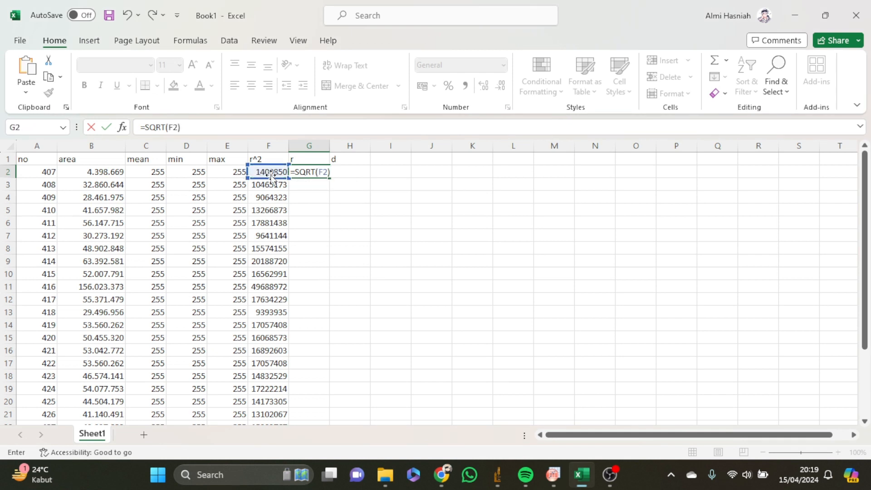
key(Return)
click(301, 172)
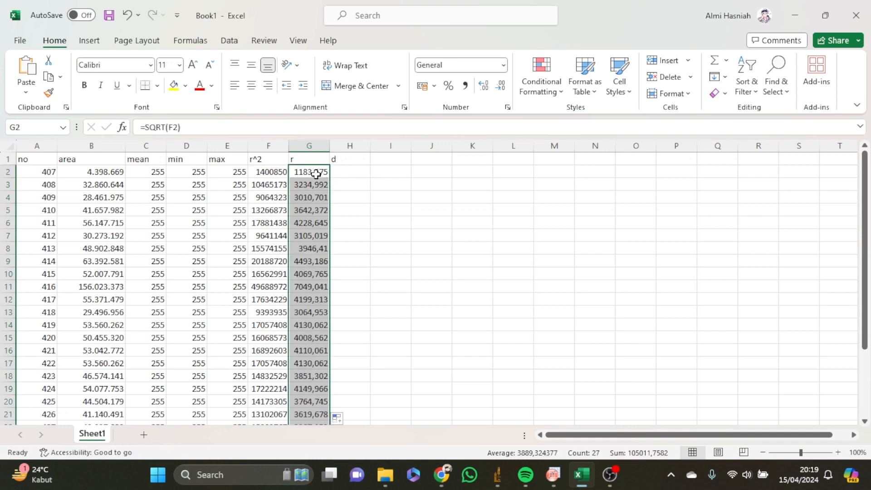
Calculate the diameter in H2 with =G2*2 and fill the formula down the d column
click(340, 176)
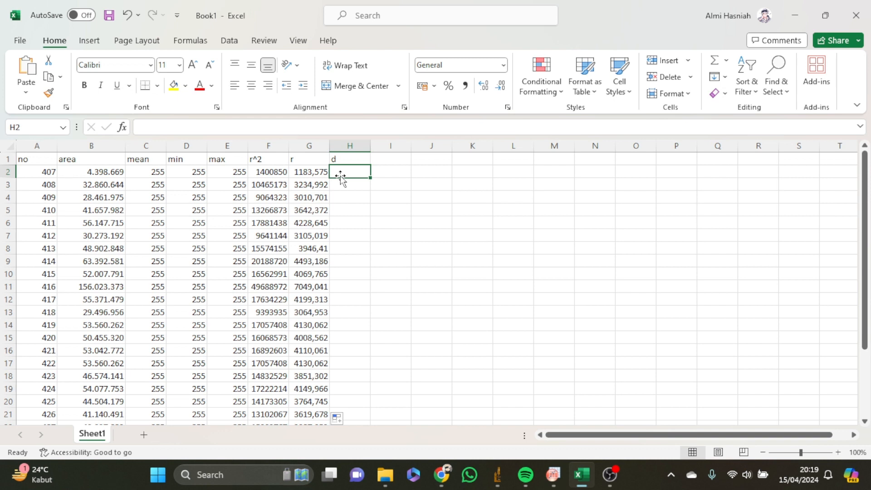
text(=)
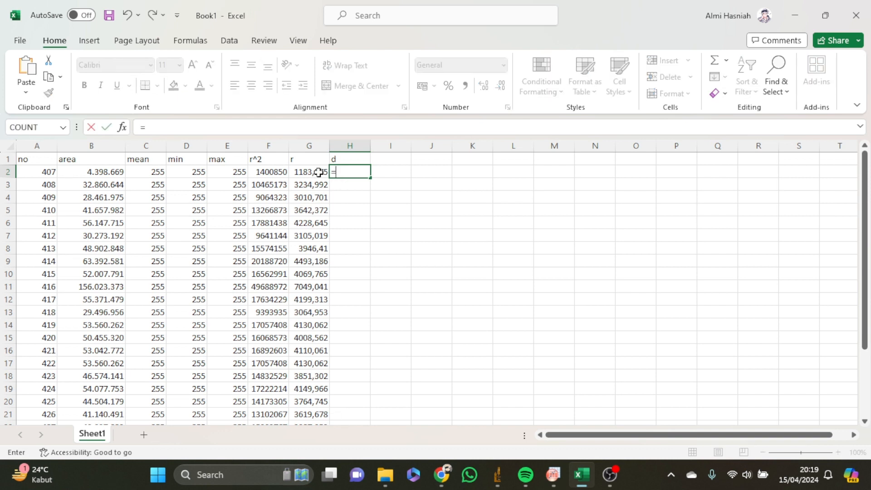
click(319, 172)
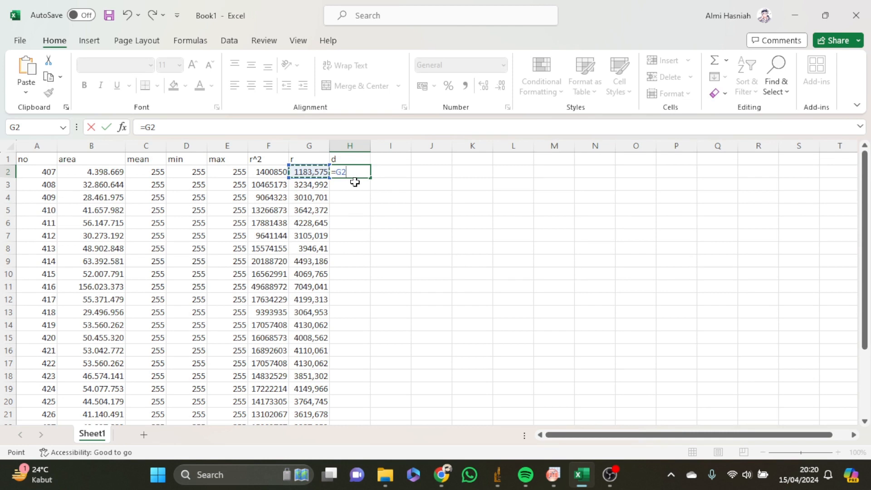
text(*2)
key(Return)
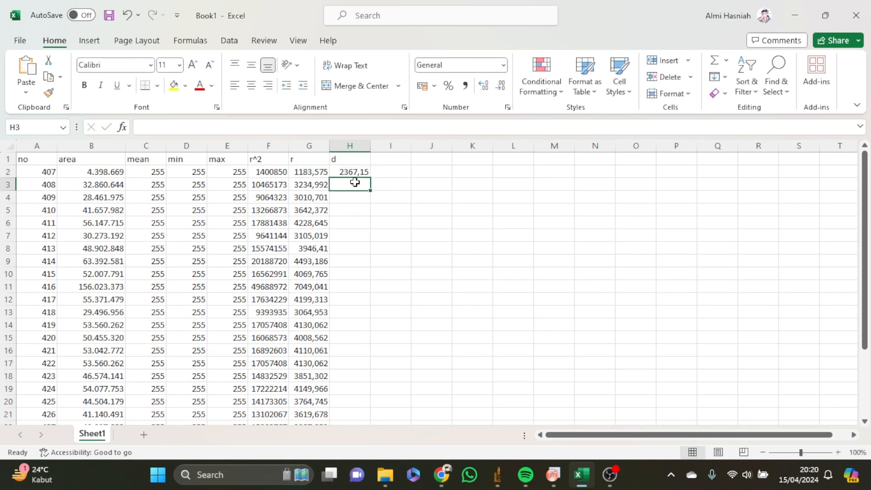
click(358, 174)
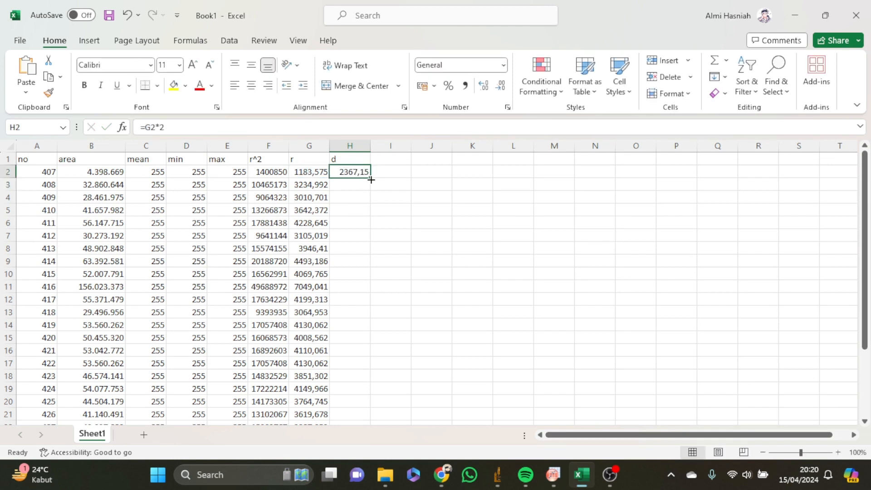
double_click(371, 179)
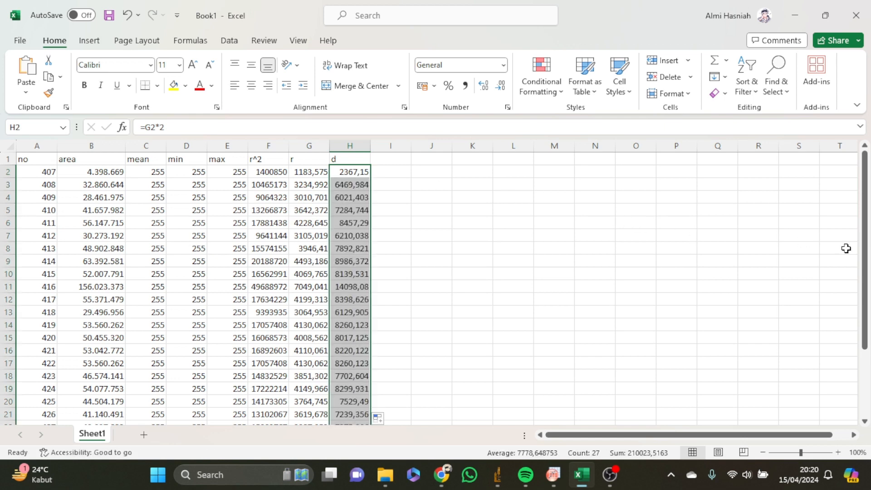
mouse_move(864, 256)
mouse_down()
mouse_move(866, 268)
mouse_move(867, 245)
mouse_up()
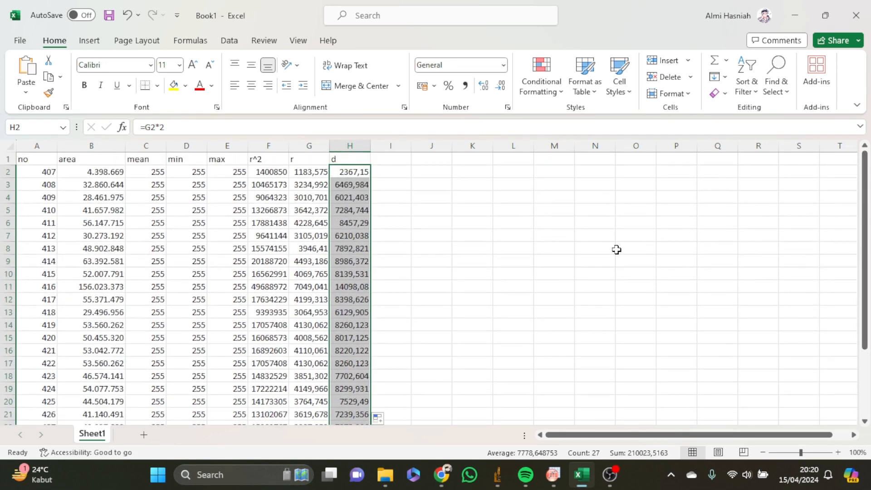
click(511, 198)
click(402, 171)
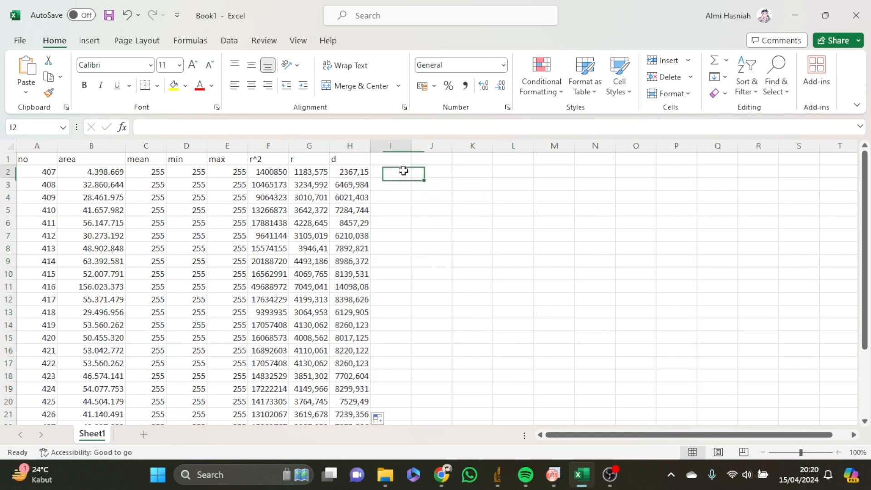
Copy the diameter values from H2 down, switch to OriginPro, and paste them into column B(Y) of the maximized Book1 from row 1
click(359, 171)
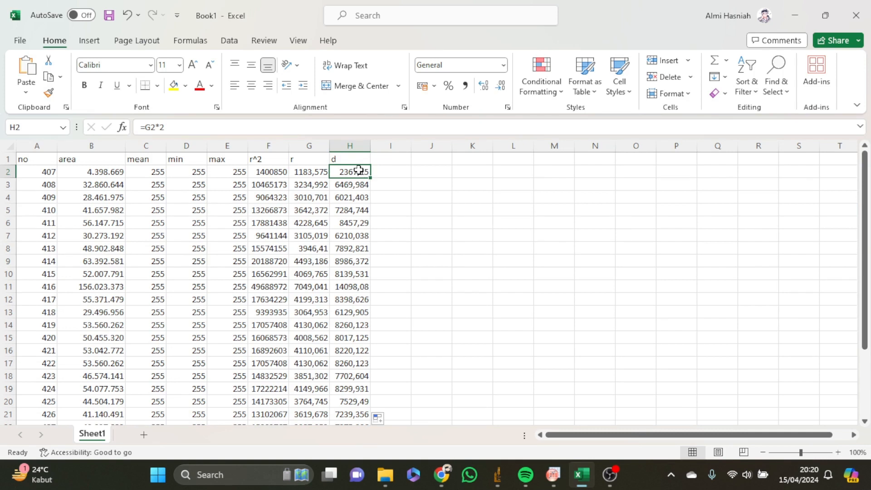
key(ctrl+shift+Down)
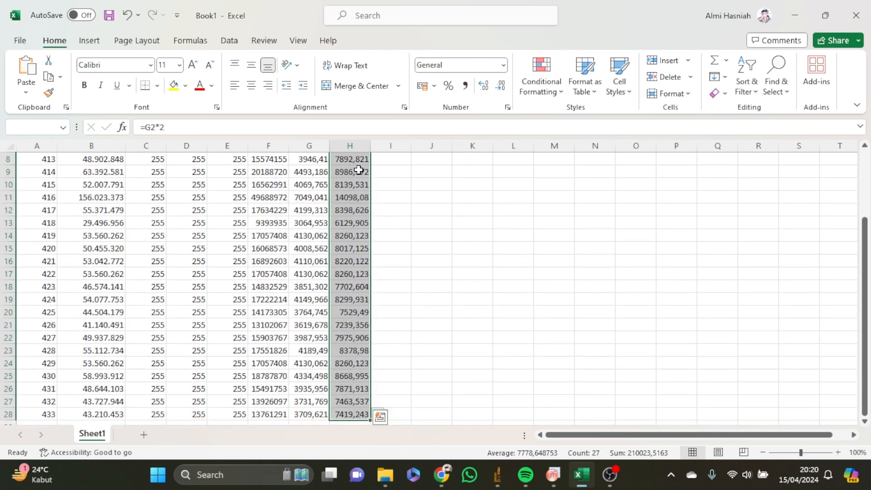
key(ctrl+c)
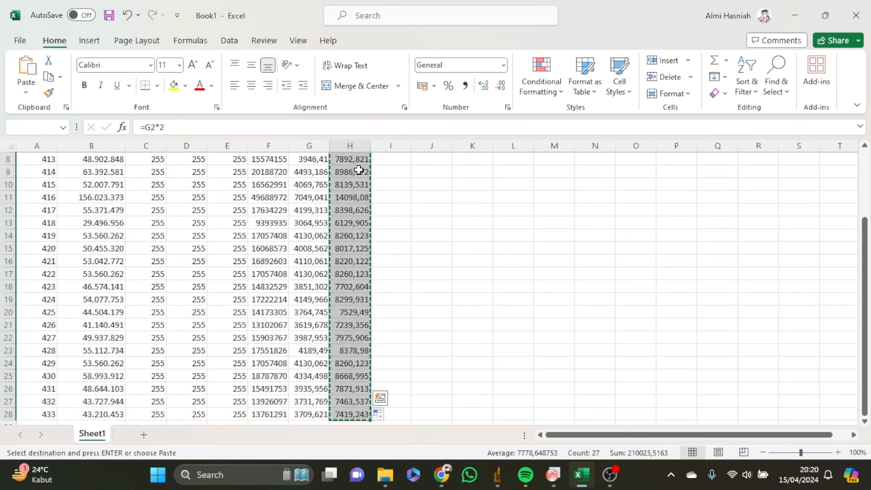
click(555, 475)
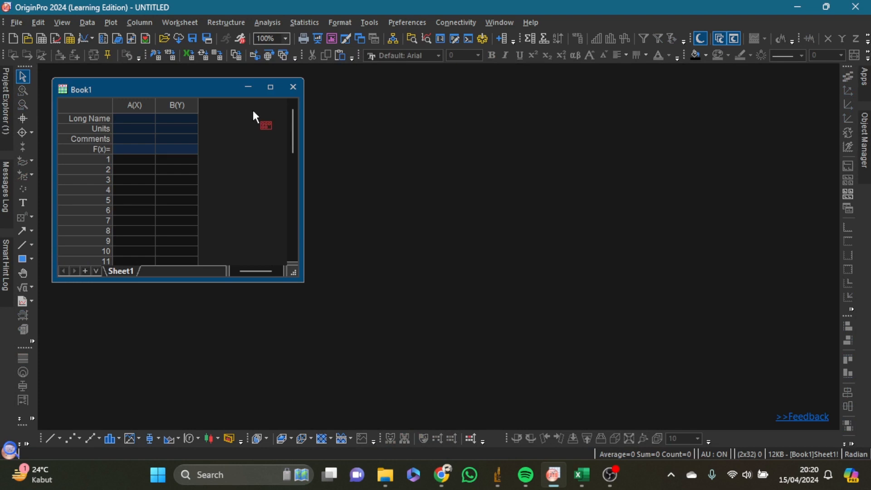
click(270, 89)
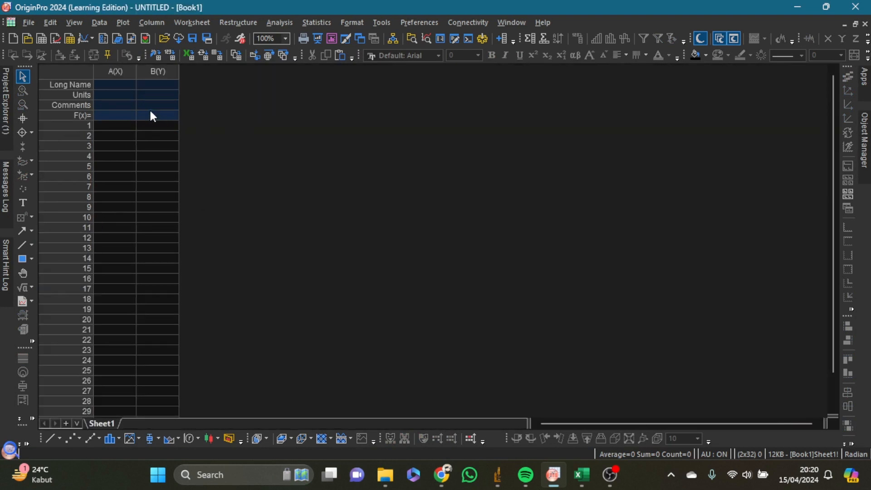
click(157, 123)
key(ctrl+v)
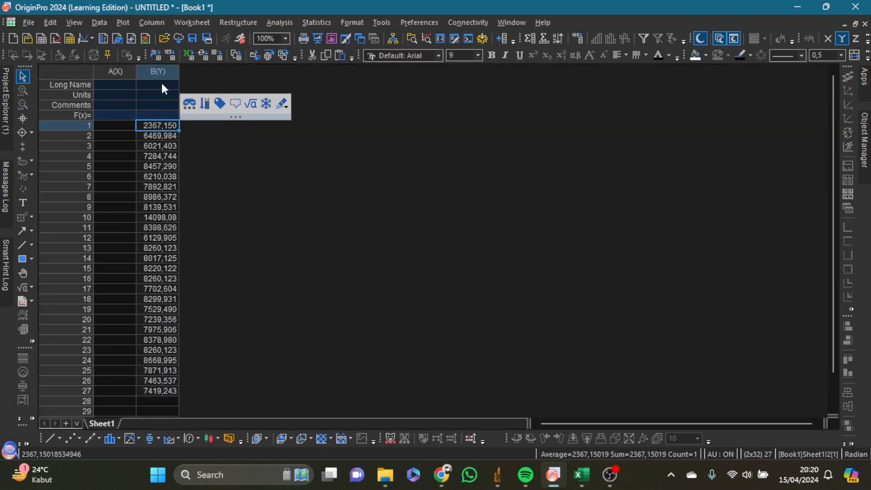
Set the Long Name of column B(Y) to "diameter"
click(161, 84)
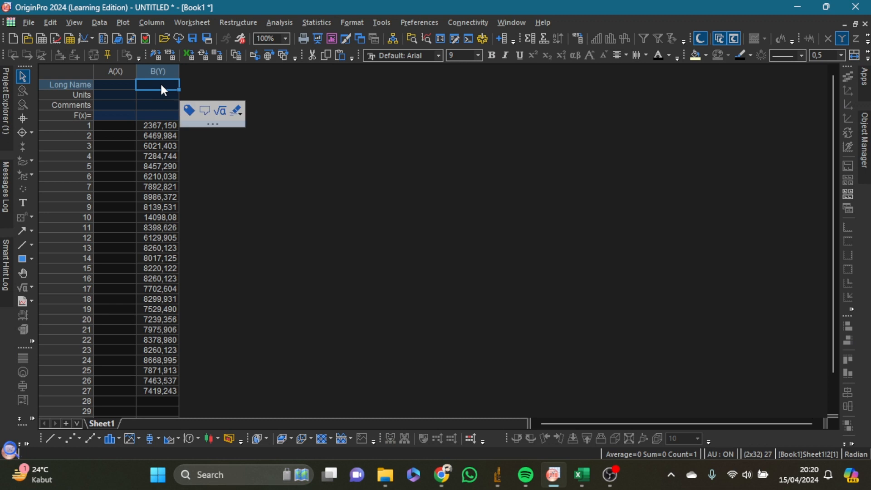
text(diame)
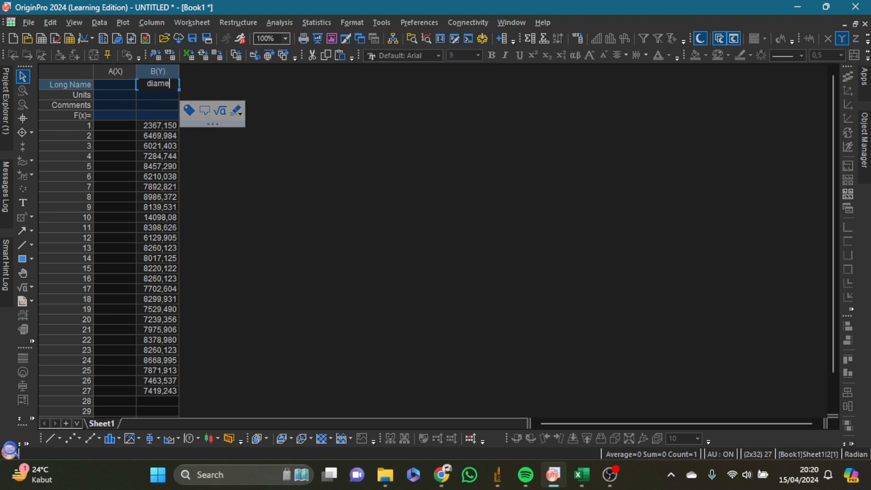
text(ter)
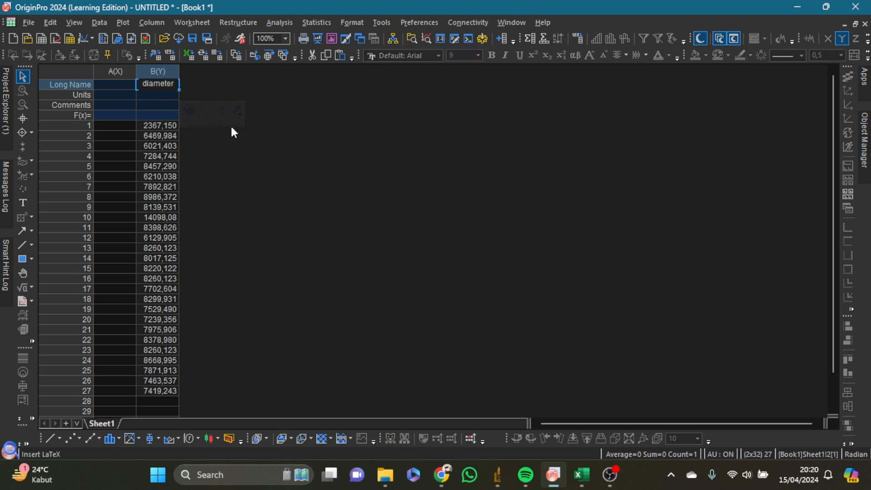
key(Return)
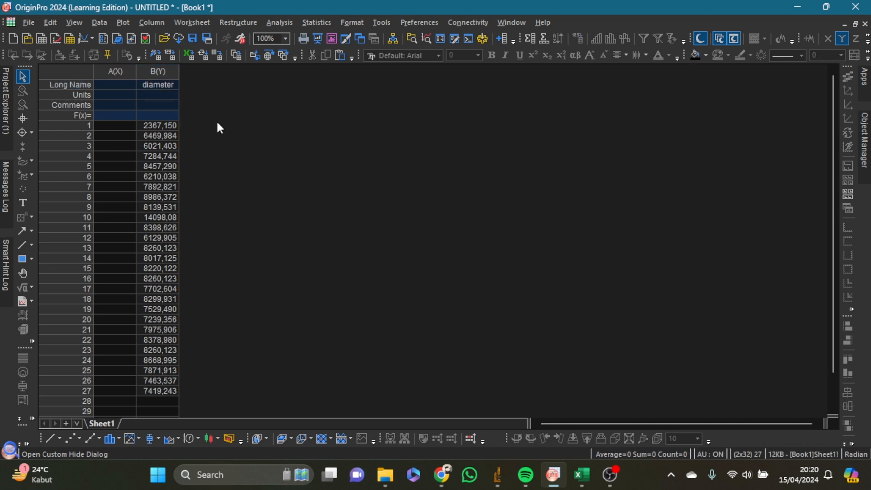
Plot the diameter column B(Y) as a statistical Histogram
click(166, 70)
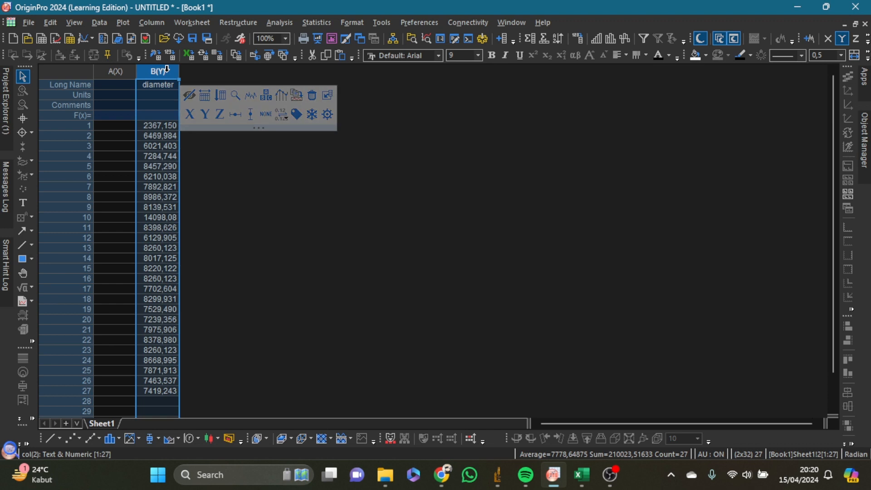
click(122, 23)
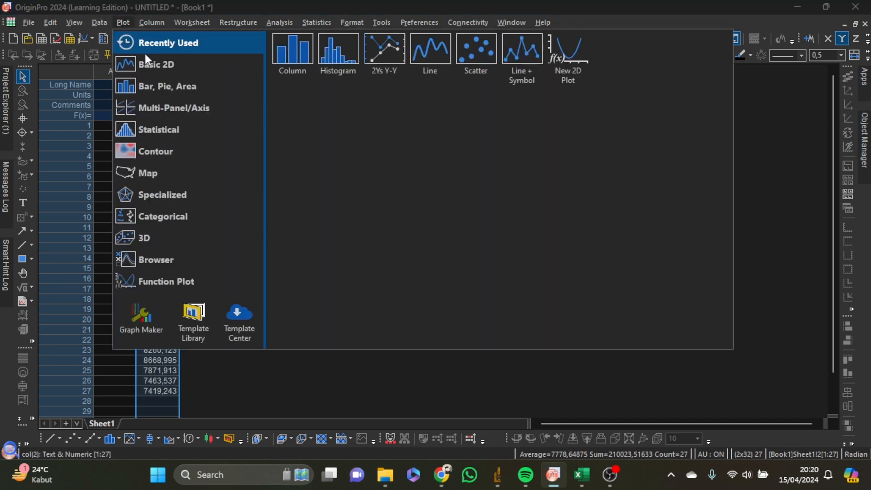
mouse_move(166, 127)
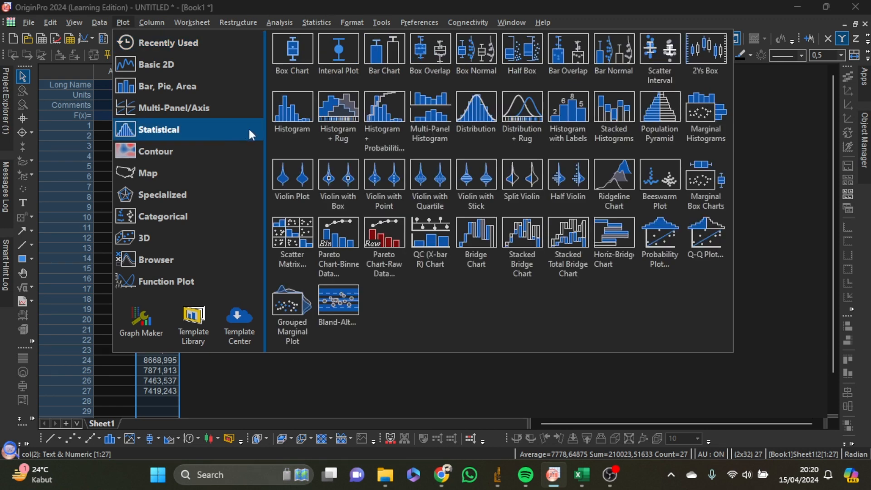
click(284, 119)
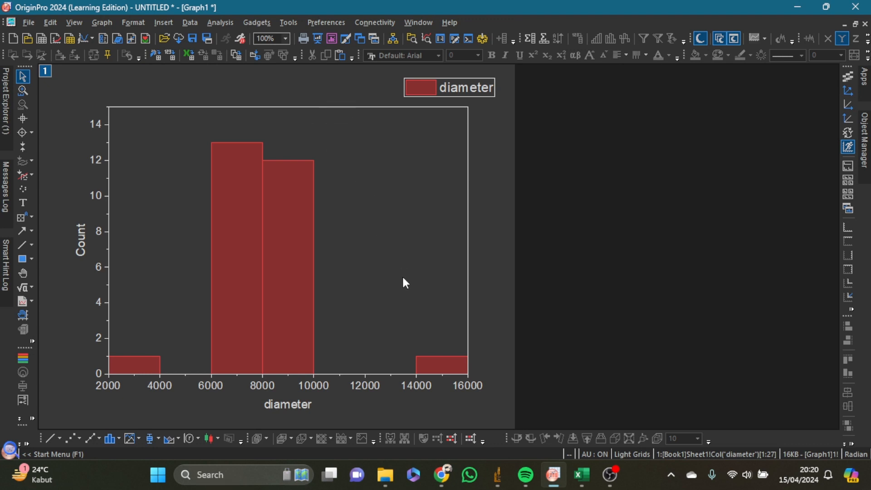
Open the bin worksheet behind the diameter histogram
scroll(403, 277, down, 1)
scroll(405, 283, up, 1)
mouse_move(280, 268)
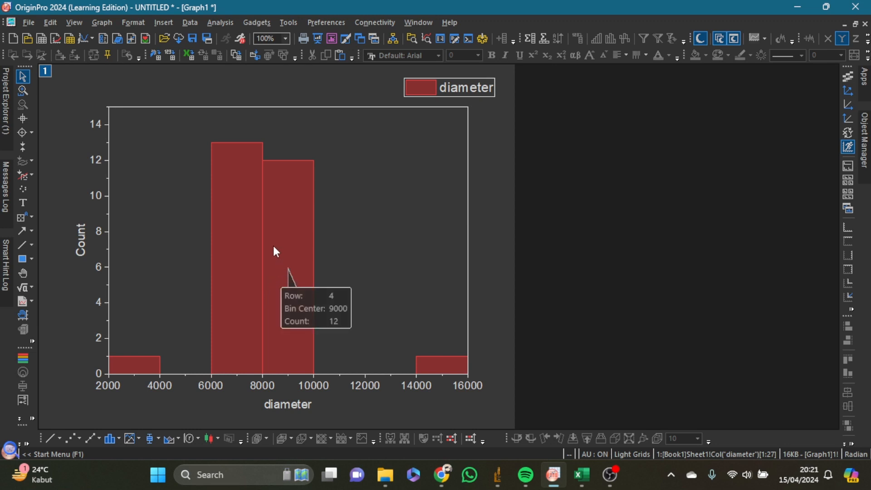
right_click(273, 246)
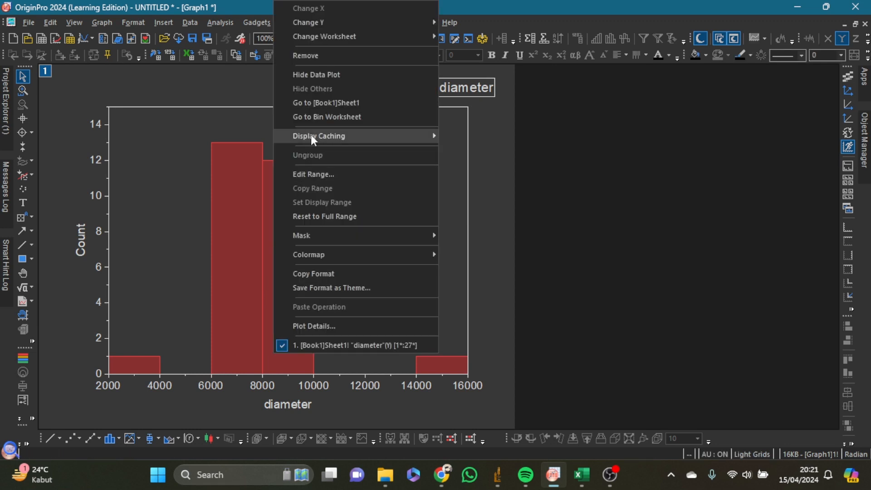
click(316, 118)
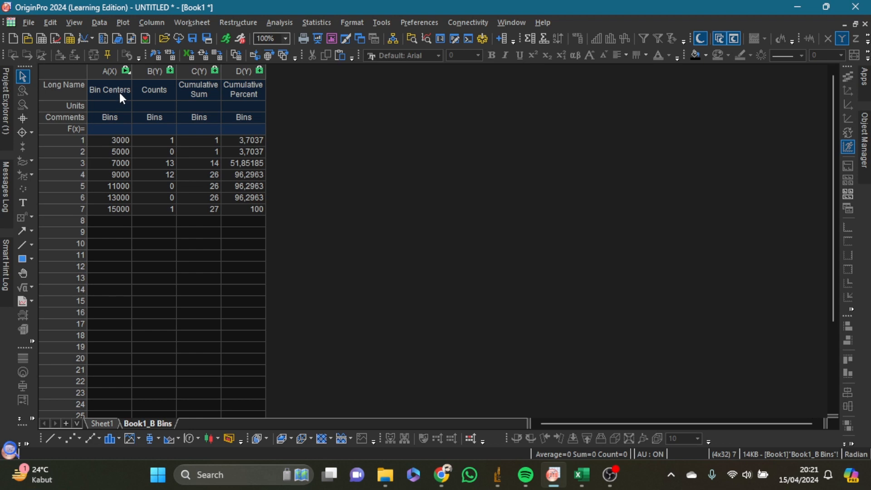
Plot the Bin Centers and Counts columns of the bin worksheet as a Column chart
drag(121, 91, 151, 77)
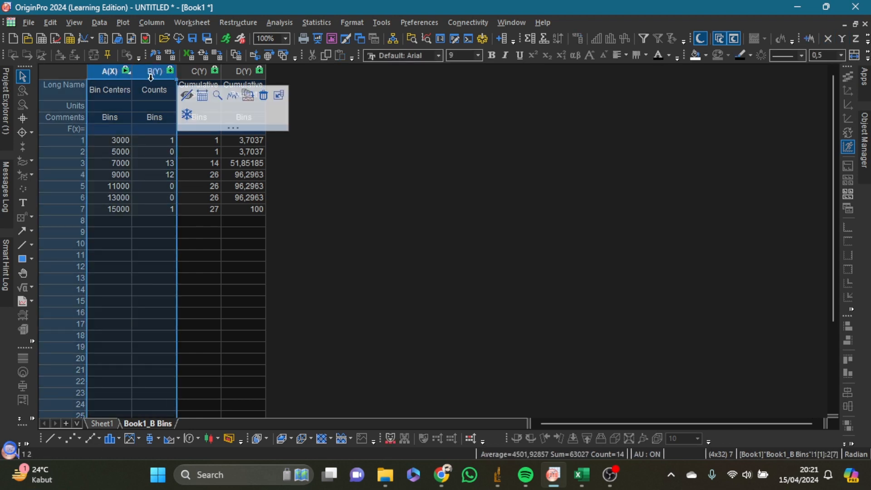
click(122, 23)
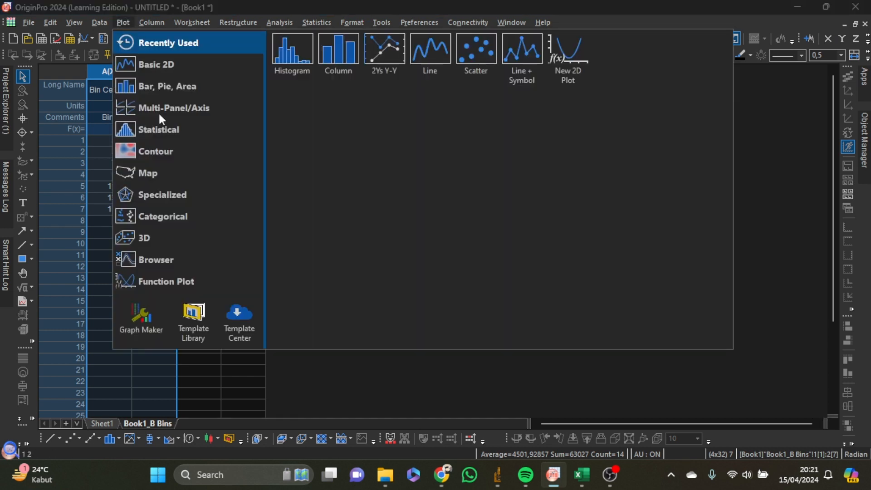
mouse_move(170, 86)
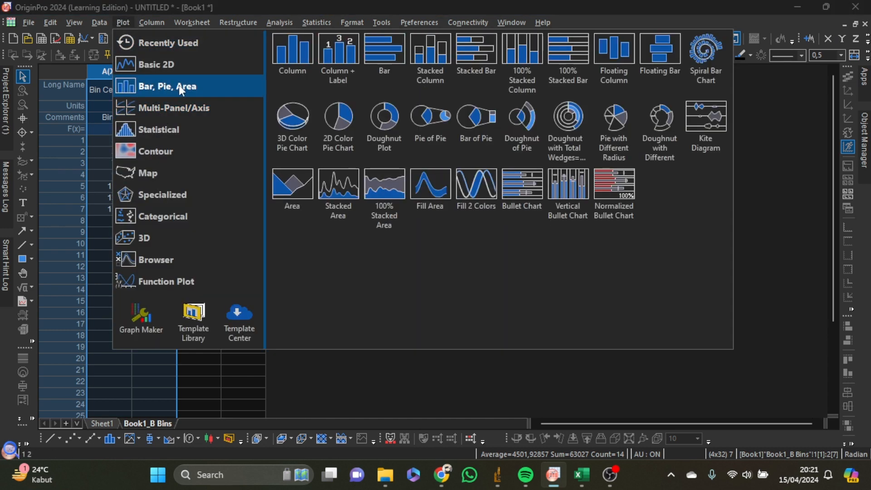
click(292, 62)
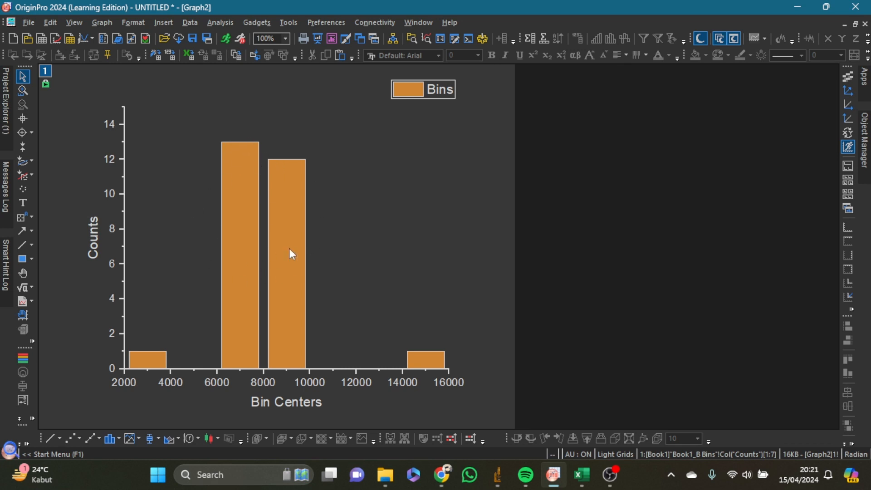
Start a Nonlinear Curve Fit on the column chart with the LogNormal function from the Peak Functions category
click(224, 23)
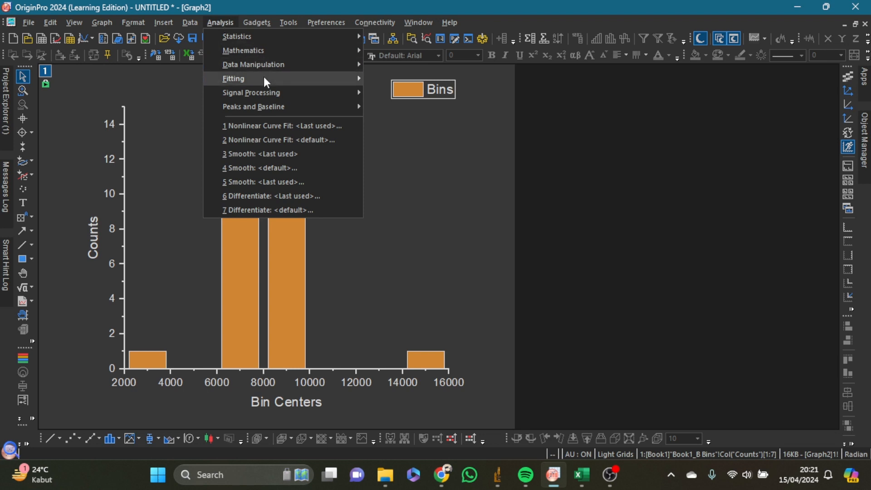
mouse_move(264, 79)
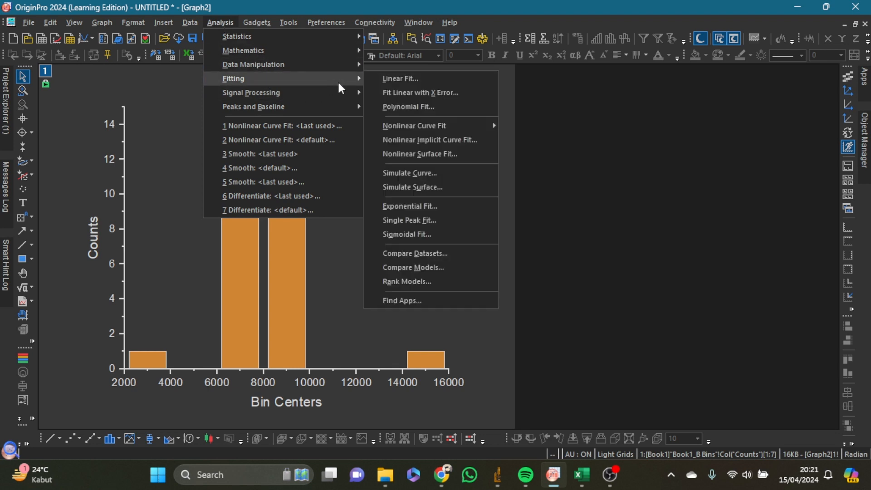
mouse_move(417, 127)
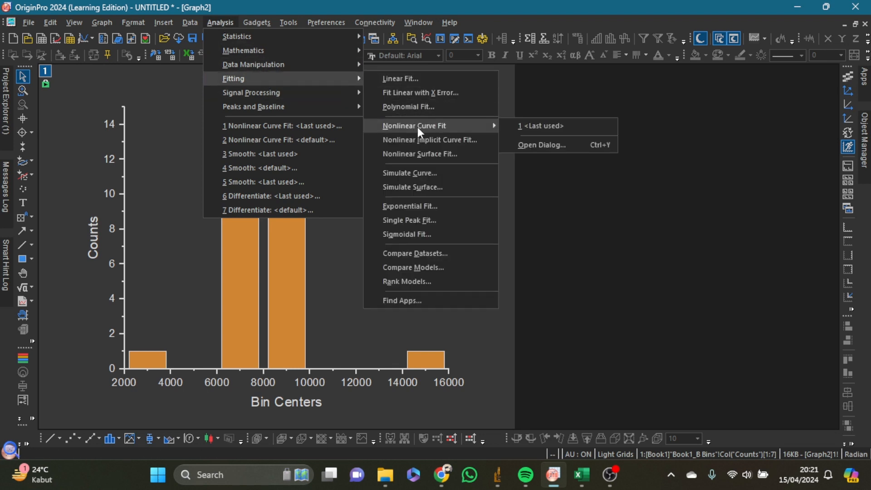
click(527, 146)
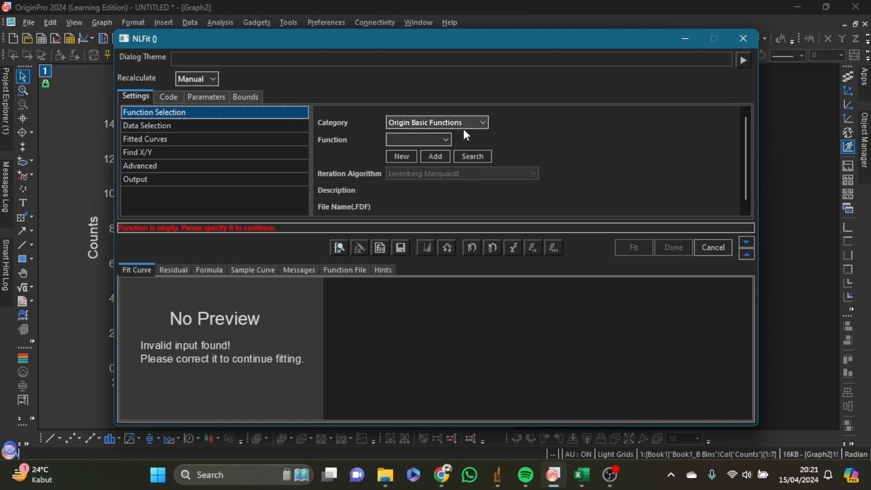
click(483, 122)
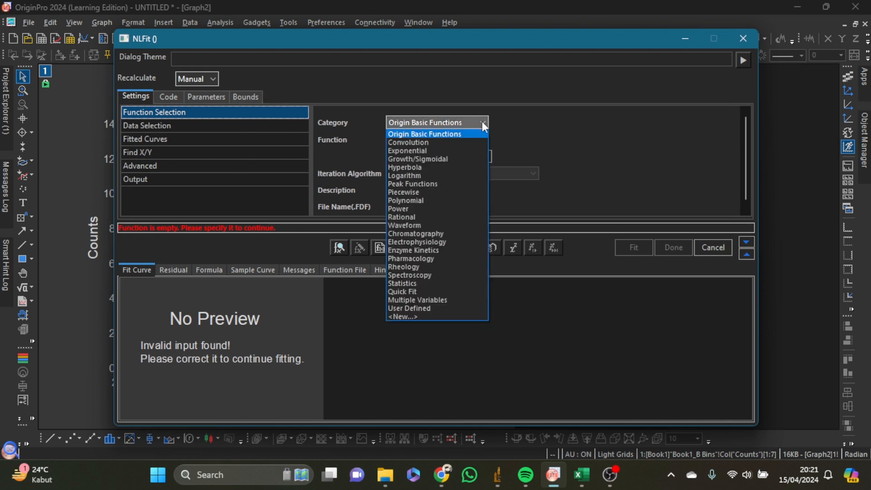
click(436, 183)
click(447, 140)
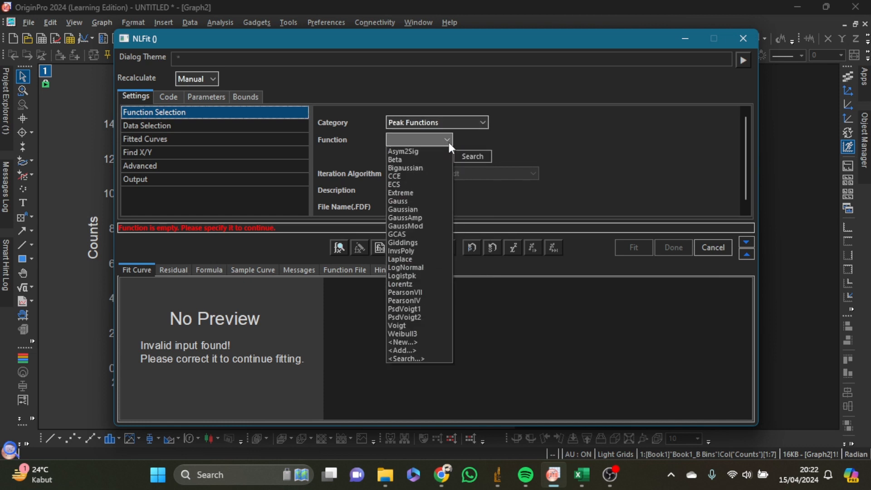
click(410, 263)
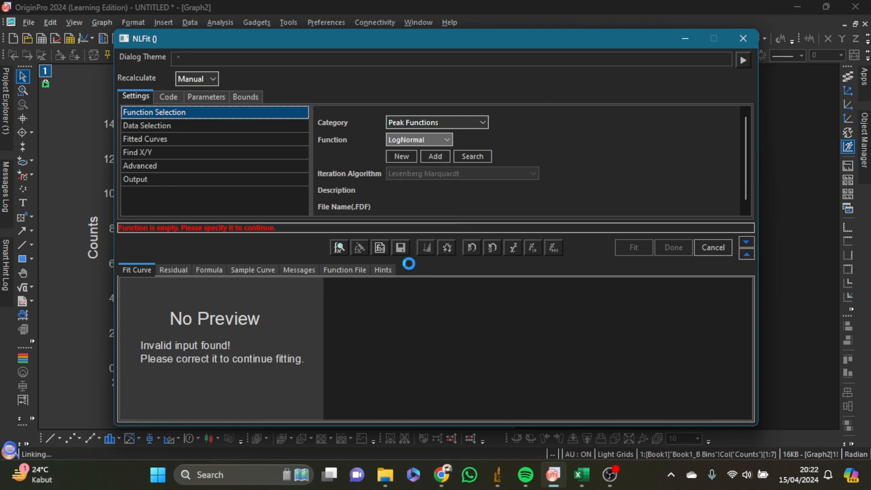
Check that R-Square (COD) is included in the advanced Fit Statistics quantities, then run the LogNormal fit and switch to its report sheet
click(226, 166)
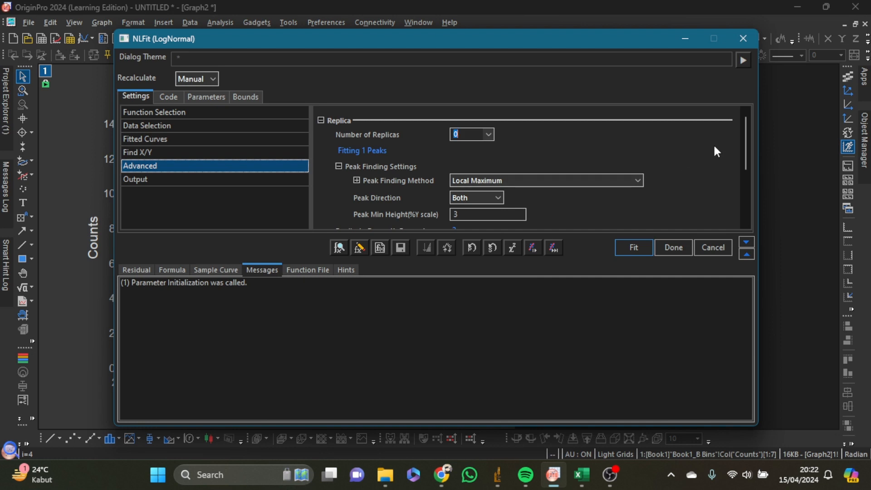
drag(744, 142, 743, 203)
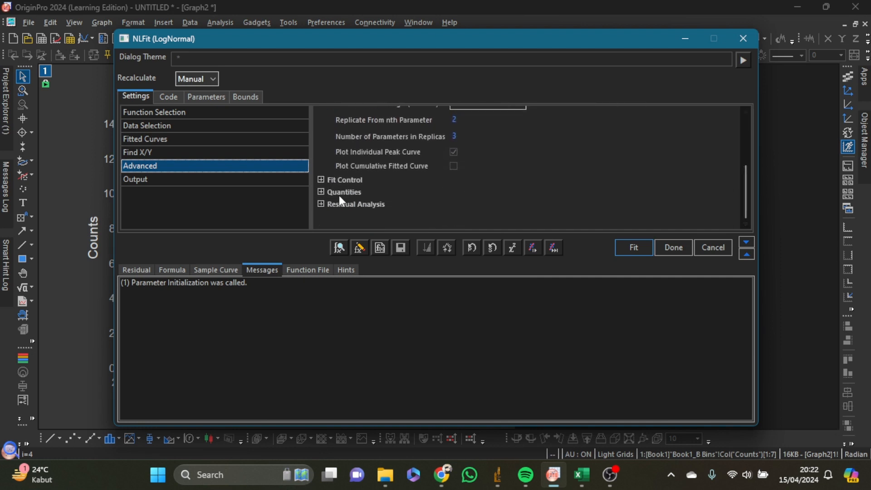
click(321, 192)
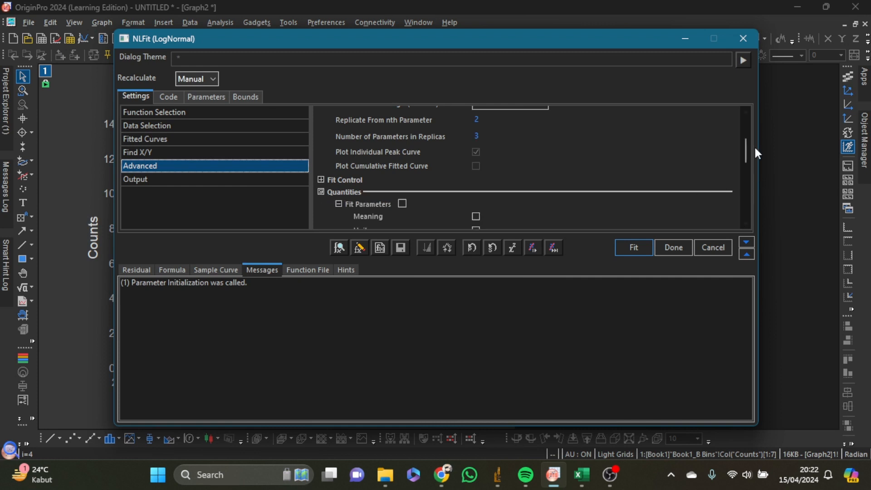
drag(744, 150, 745, 205)
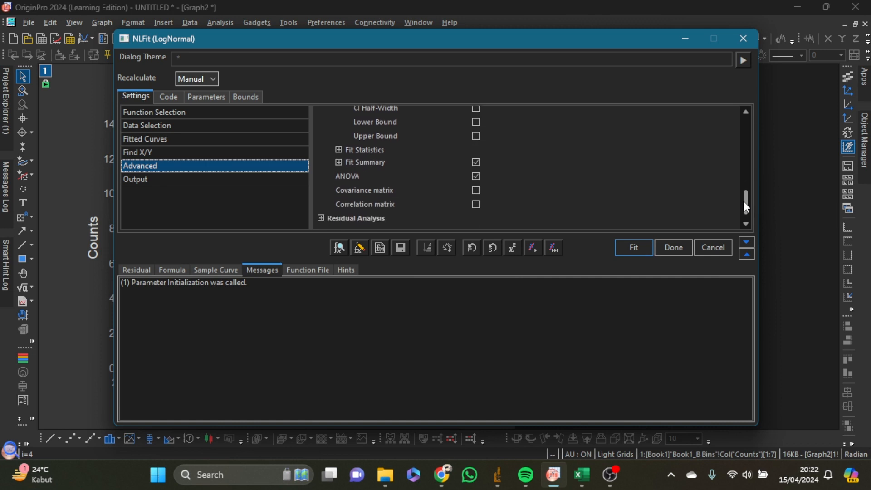
click(338, 150)
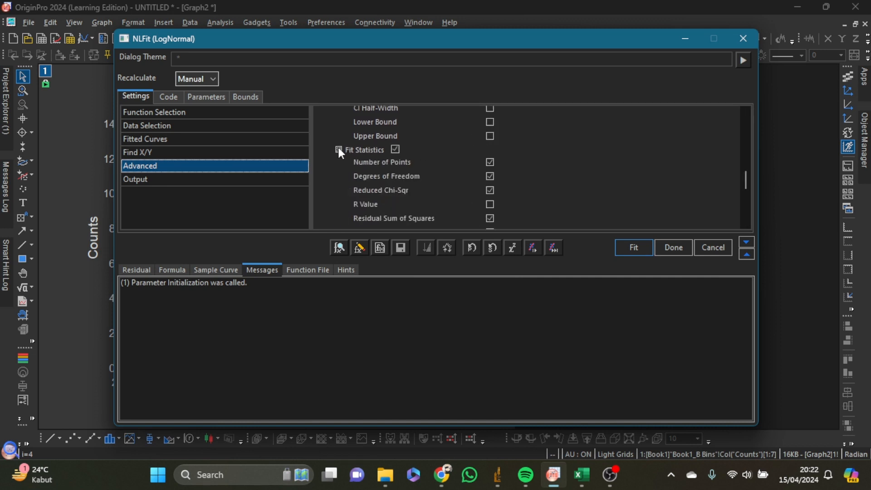
drag(746, 181, 746, 194)
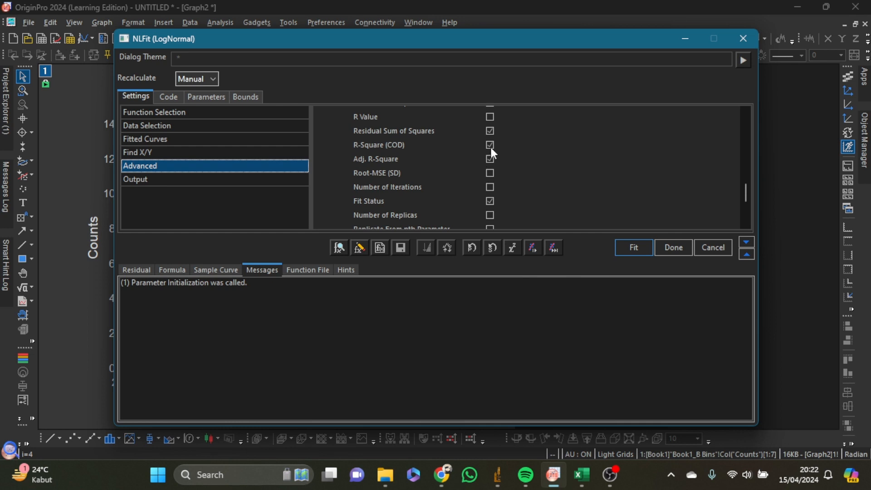
click(629, 251)
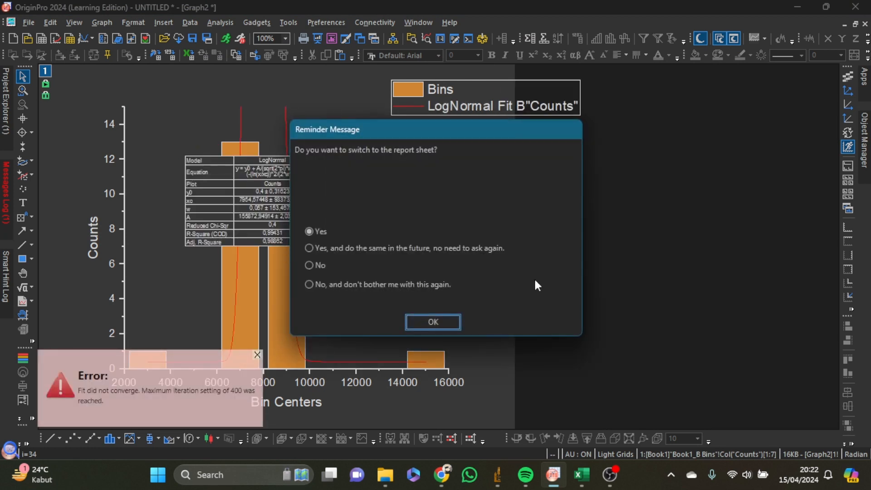
click(428, 323)
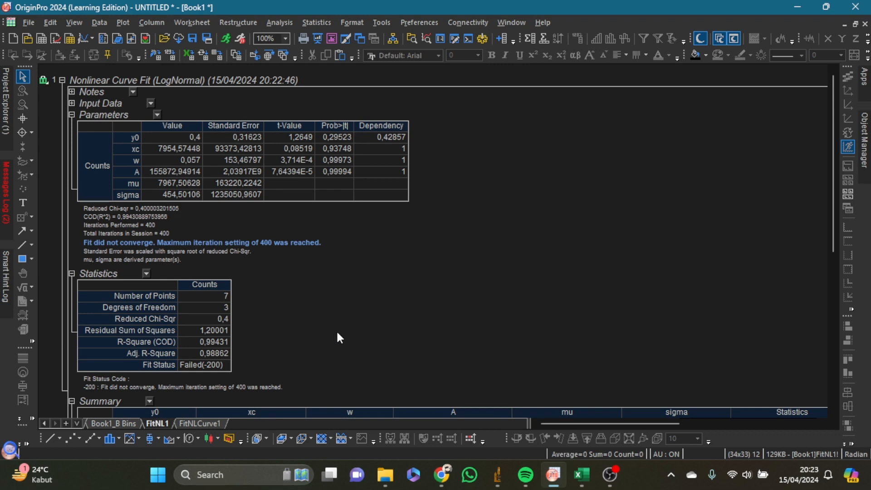
click(616, 479)
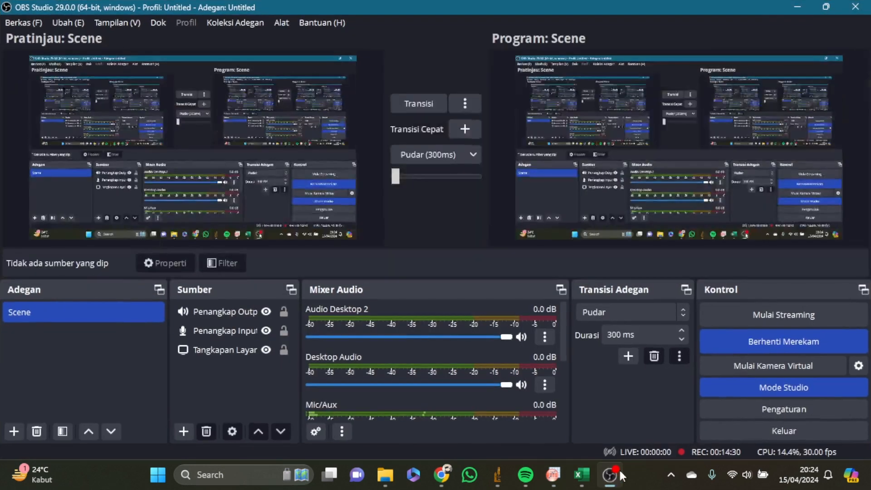